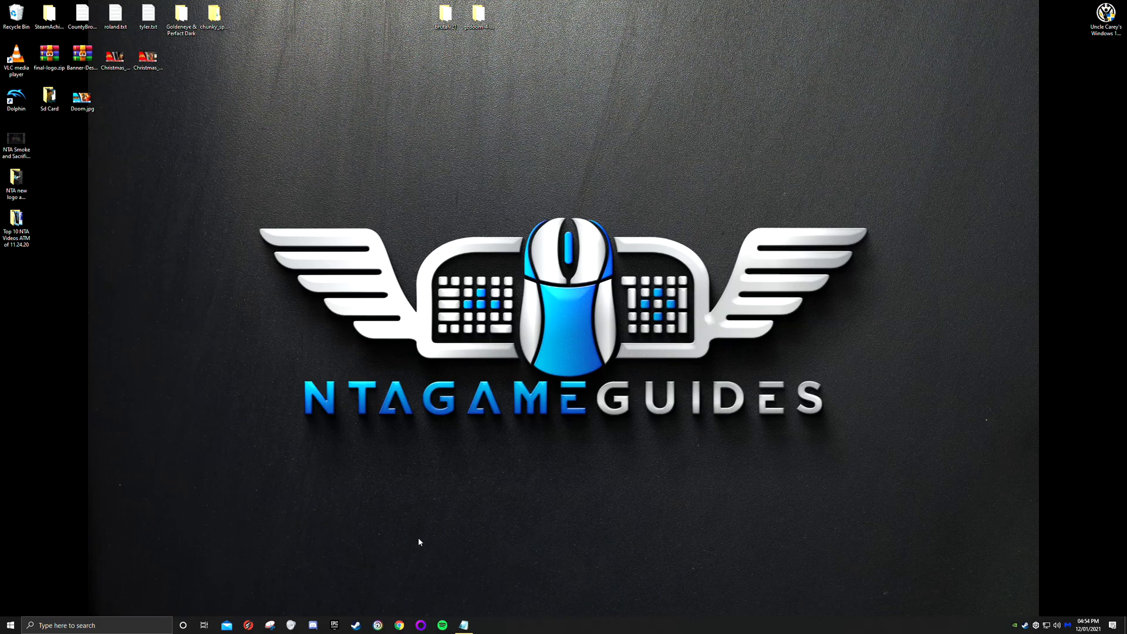
Open a maximised Chrome window and search Google for 'moddb'.
left_click(400, 625)
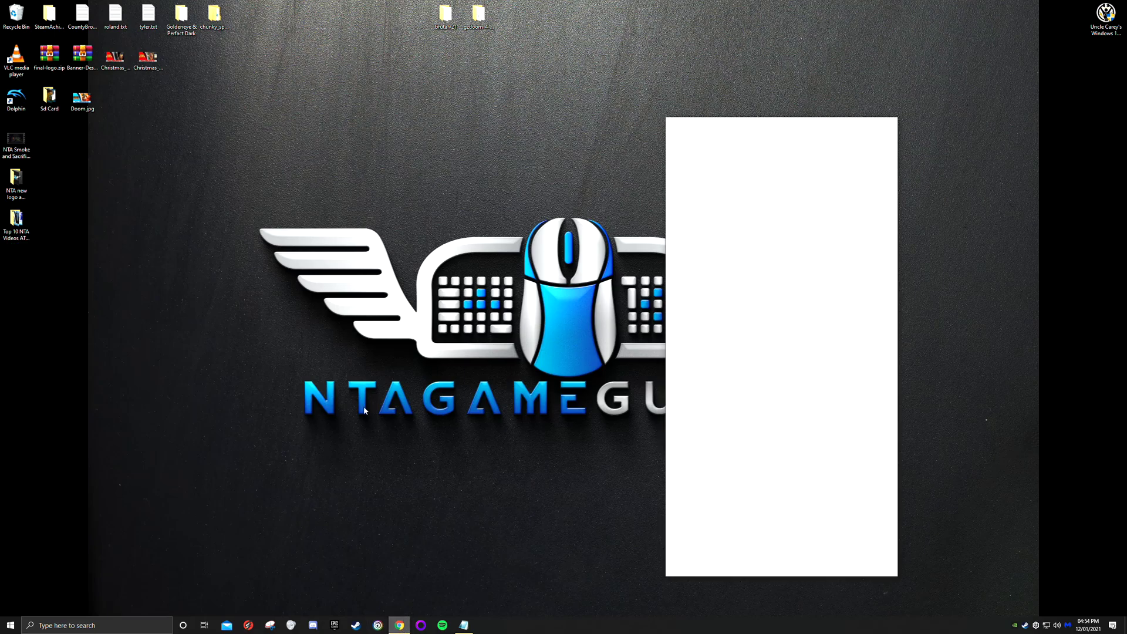
double_click(750, 124)
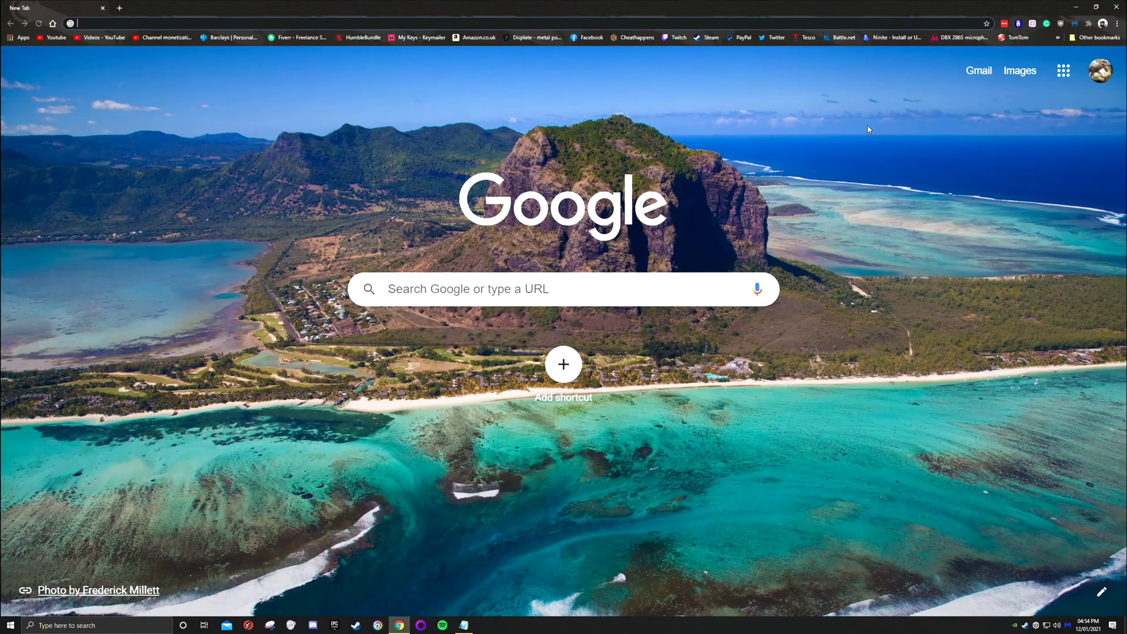
left_click(362, 22)
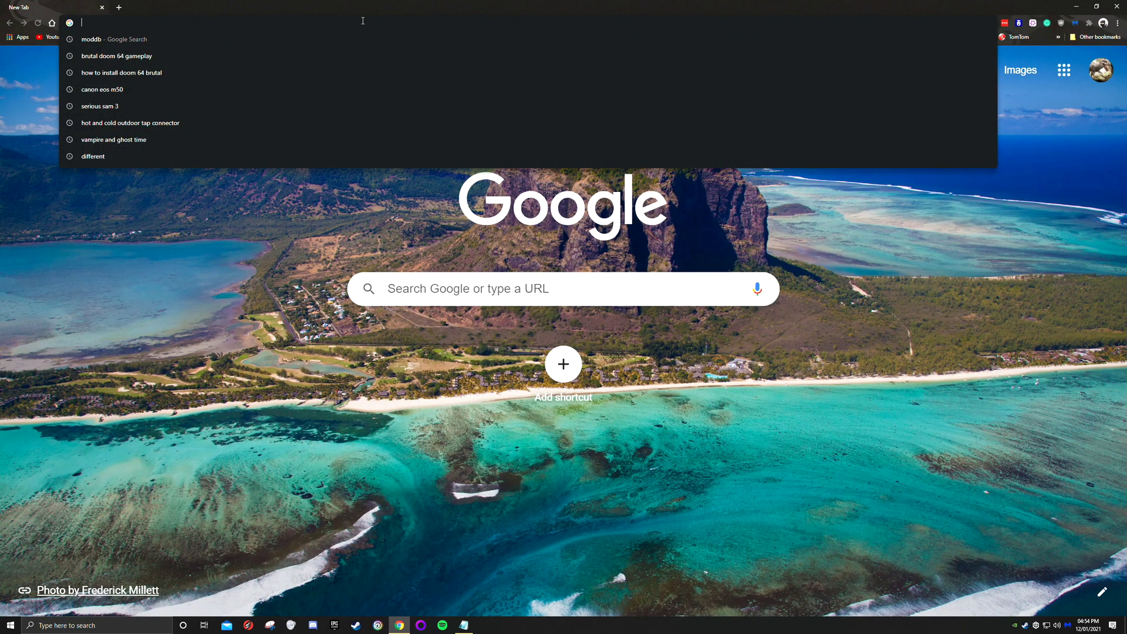
left_click(99, 41)
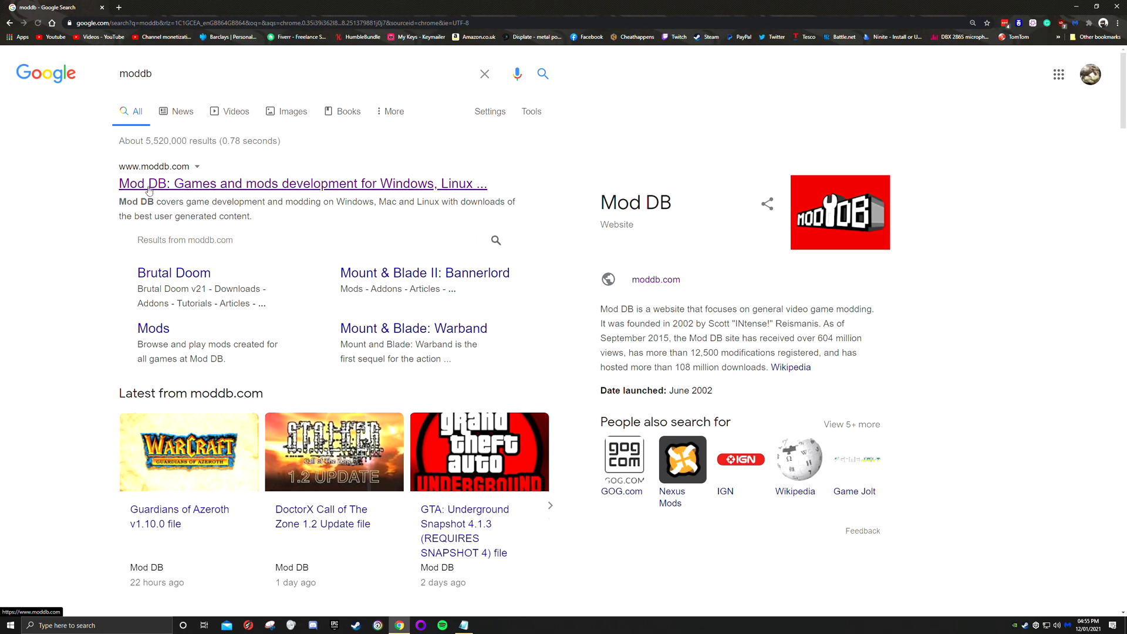
left_click(150, 185)
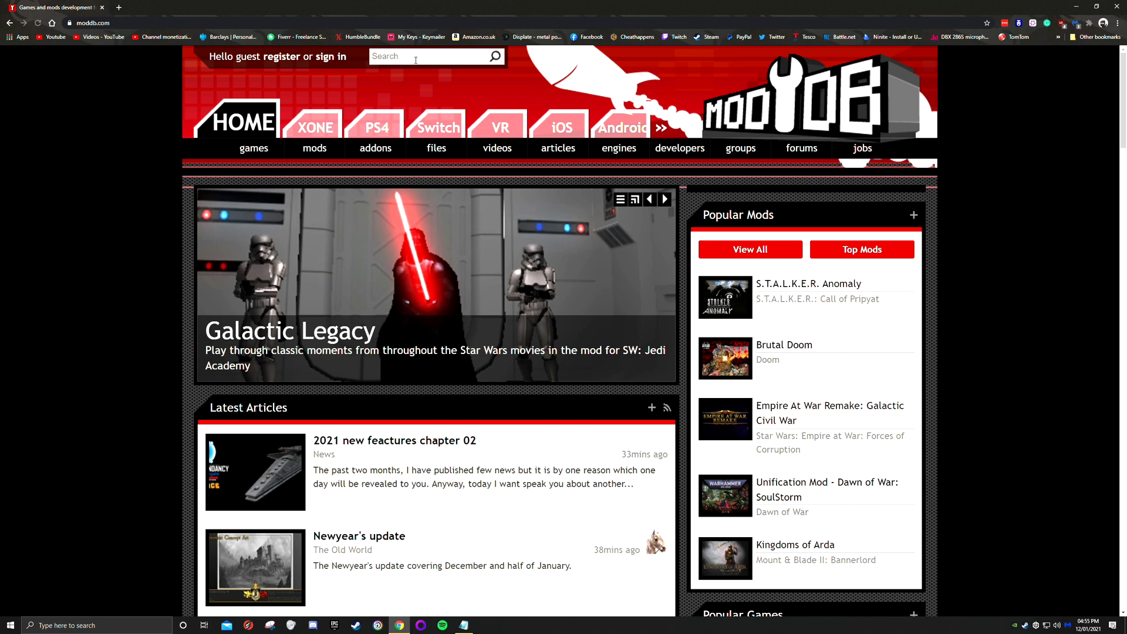
Search the ModDB site for 'Burtal doom64'.
scroll(414, 72, "up", 2, "ctrl")
scroll(358, 116, "down", 2, "ctrl")
scroll(370, 83, "up", 2, "ctrl")
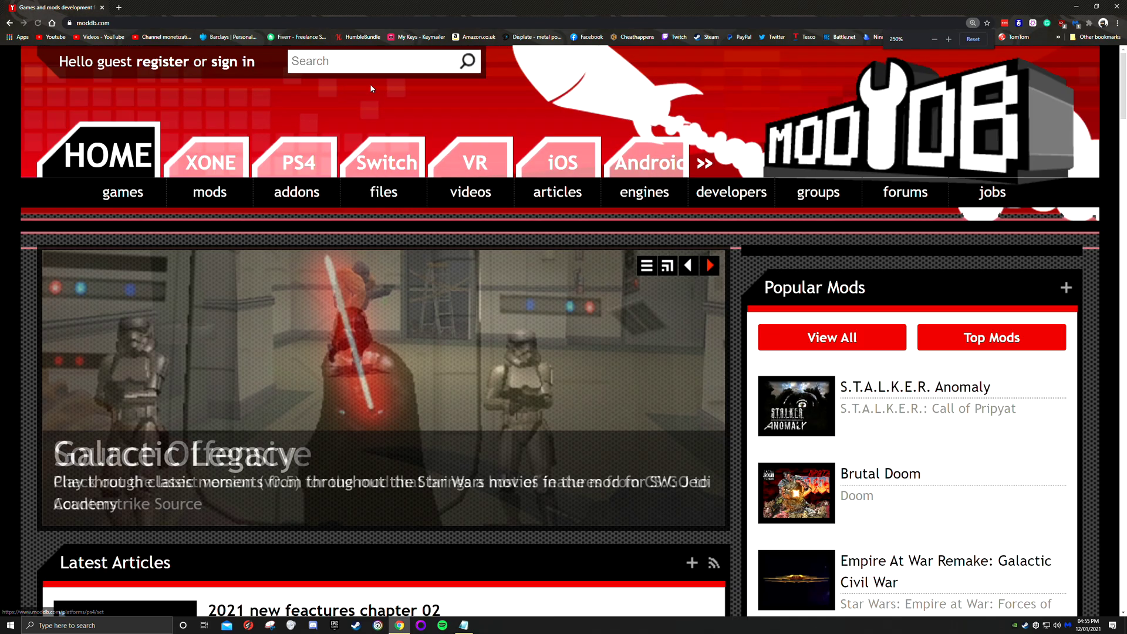
left_click(349, 68)
type("Burtal")
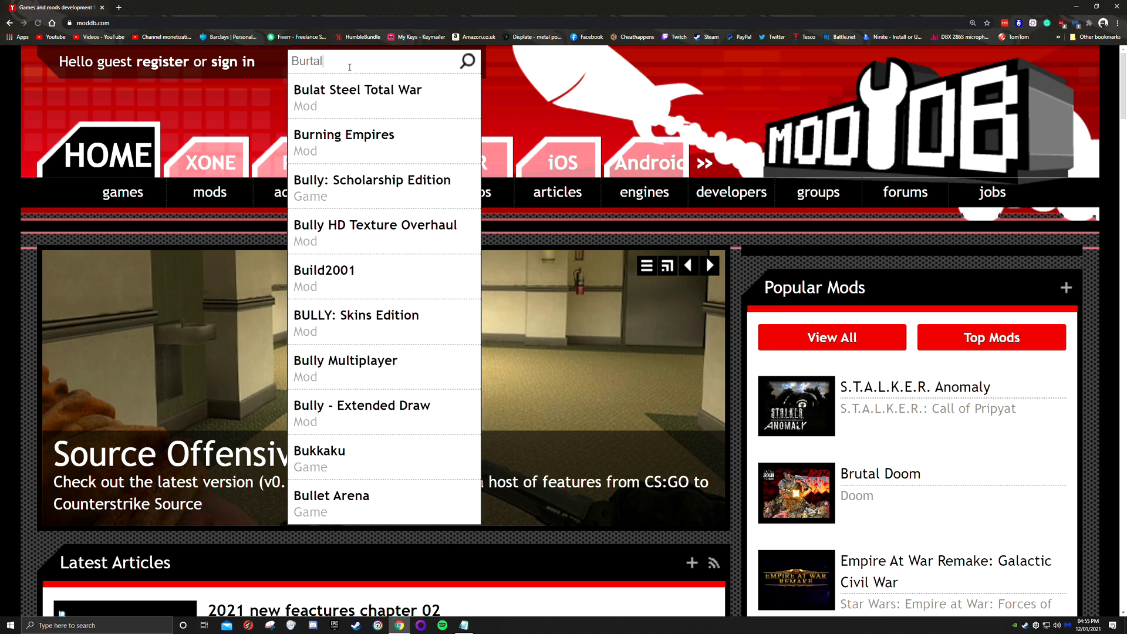
type(" doom64")
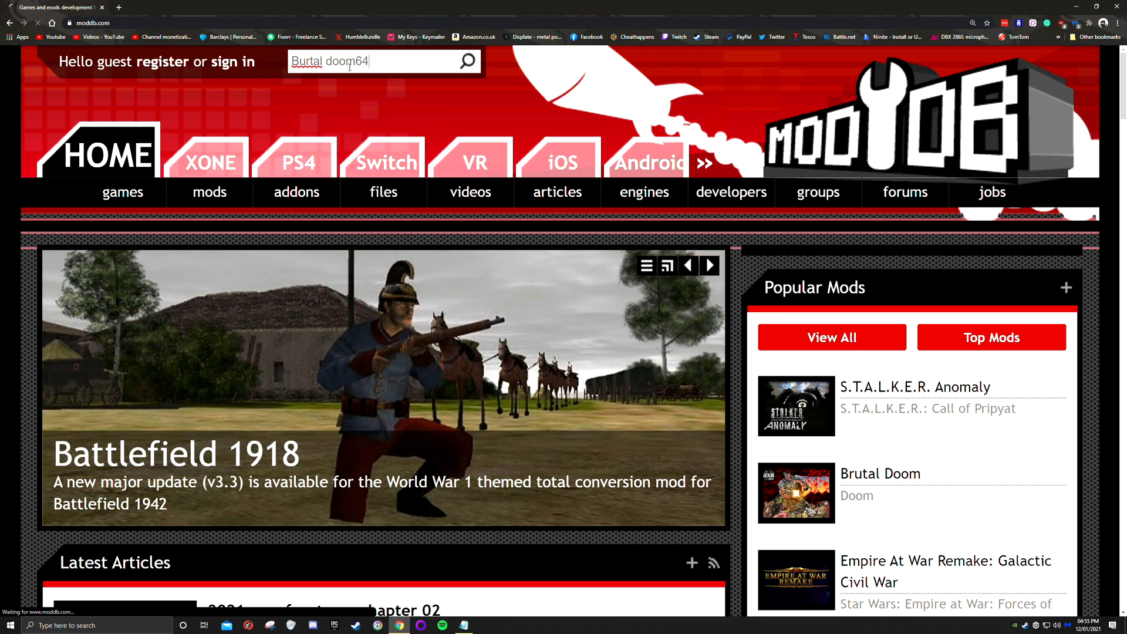
key("Return")
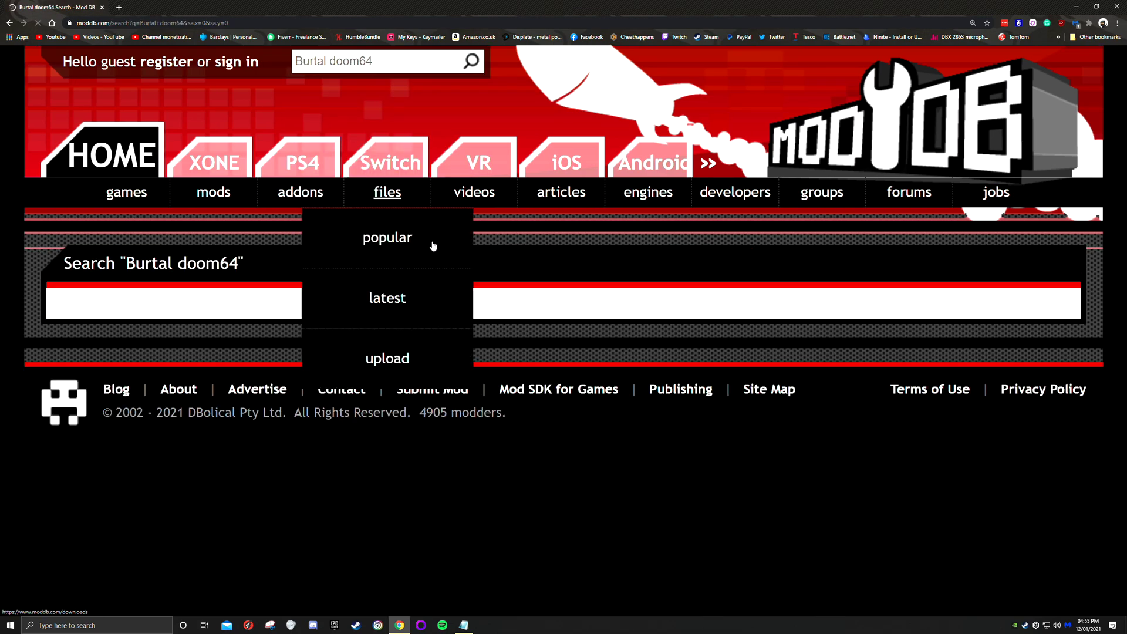
scroll(353, 282, "down", 3)
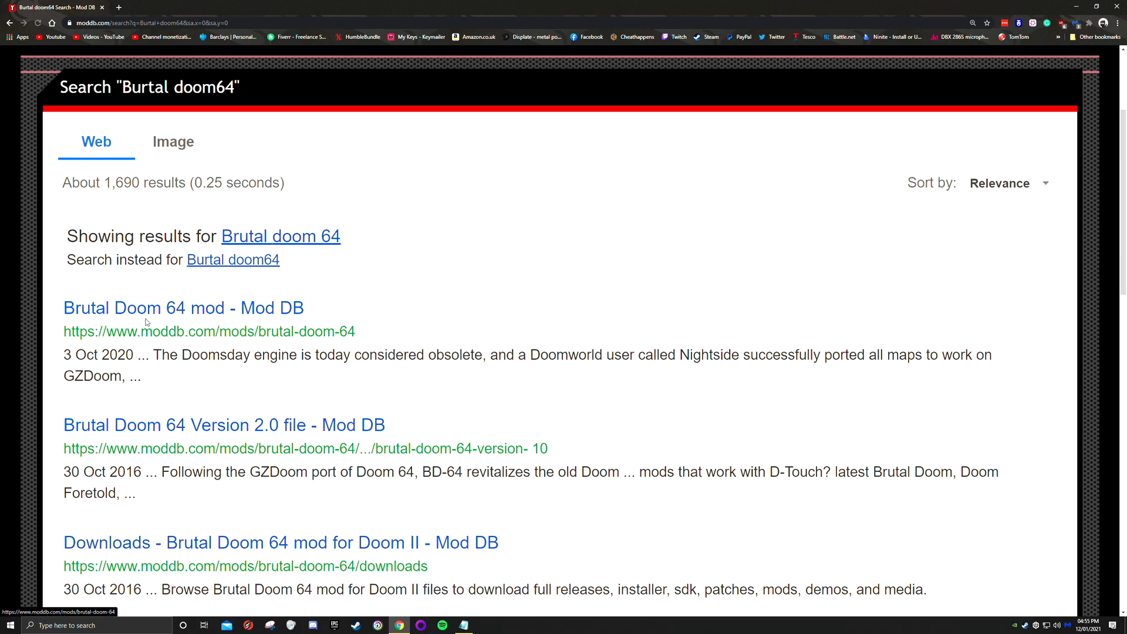
Open the Brutal Doom 64 mod result in a new tab and zoom the page out one step.
left_click(105, 311)
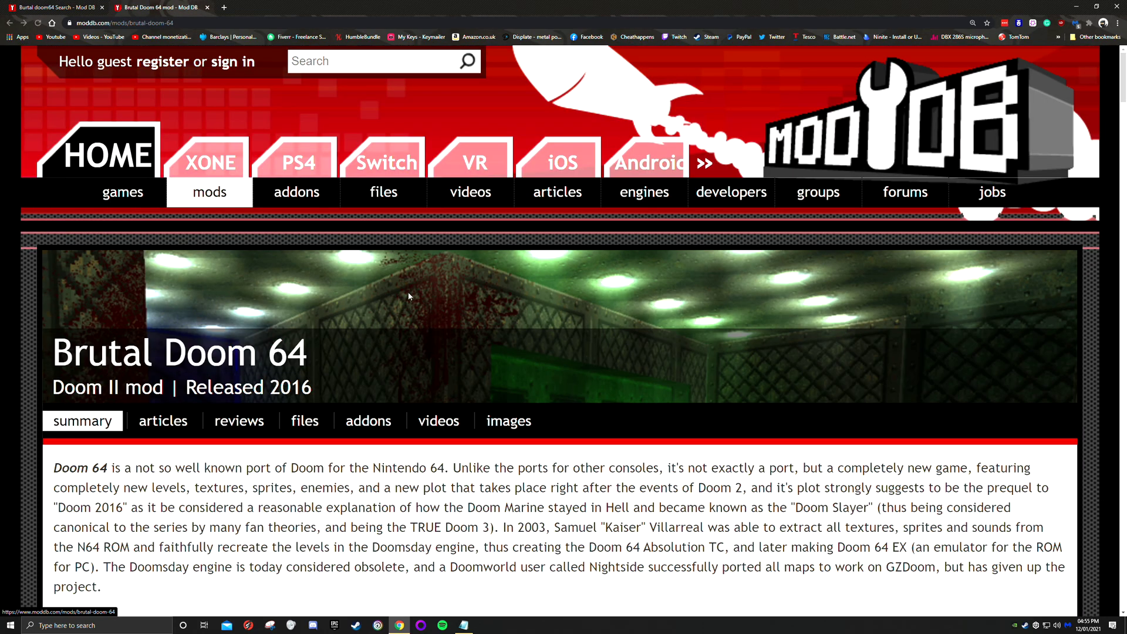
scroll(409, 296, "down", 3)
key("ctrl+minus")
scroll(452, 267, "up", 3)
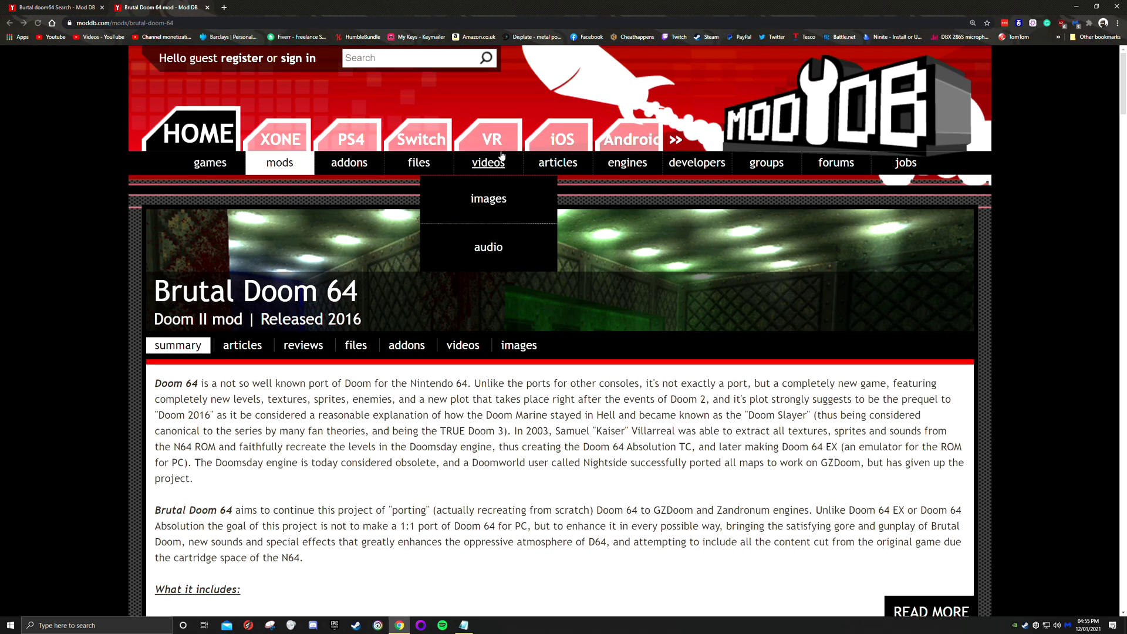
Go to the Brutal Doom 64 files list.
mouse_move(421, 168)
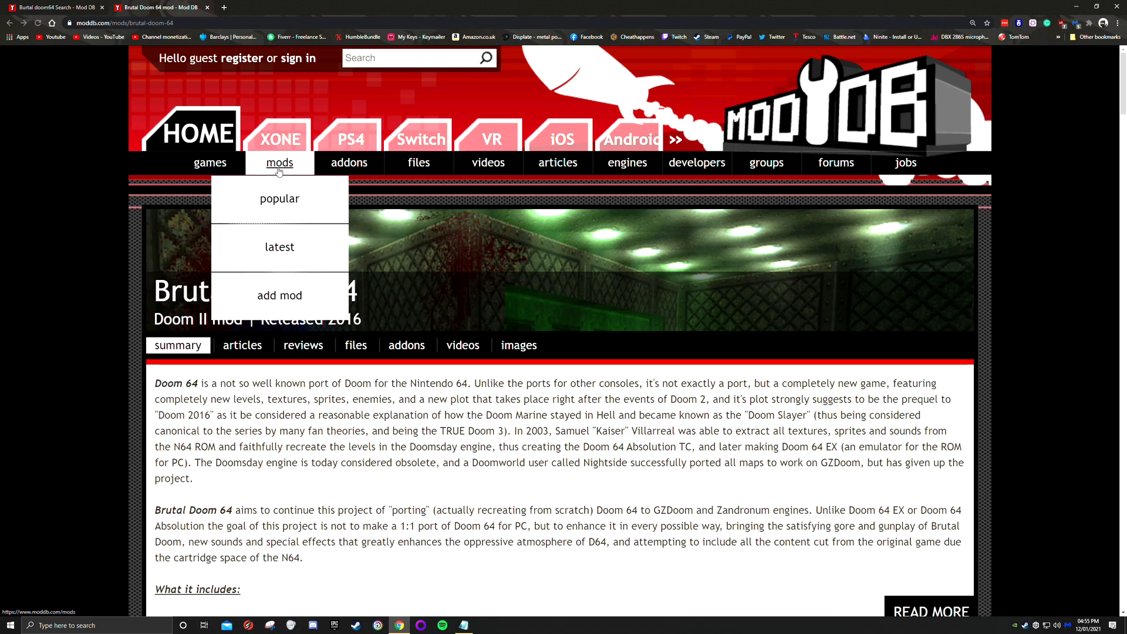
mouse_move(353, 170)
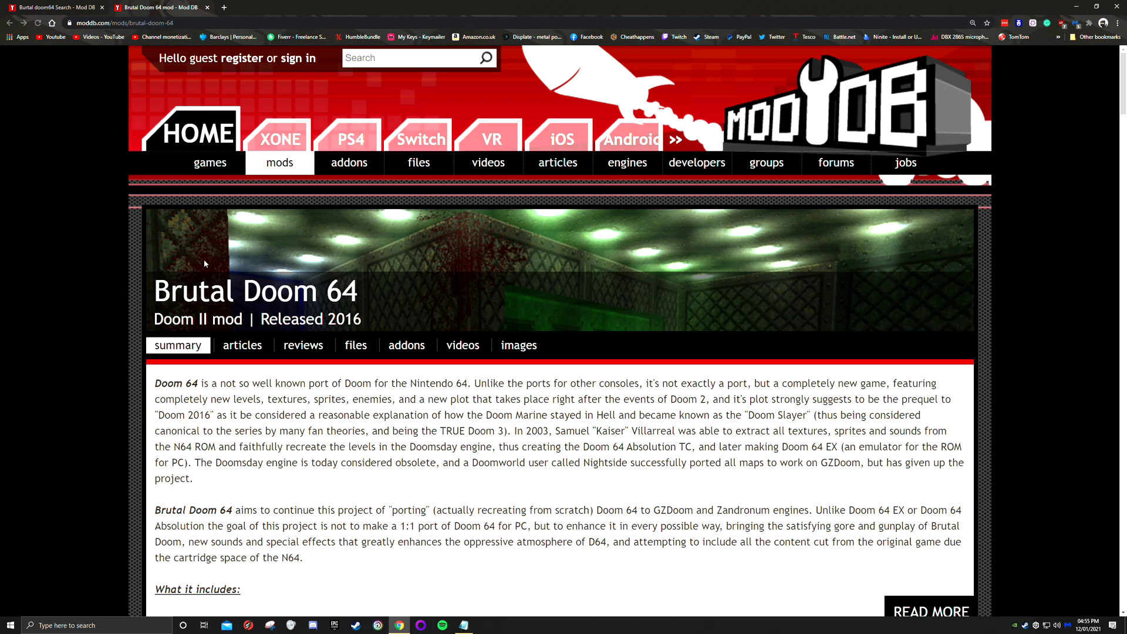
scroll(182, 249, "down", 1)
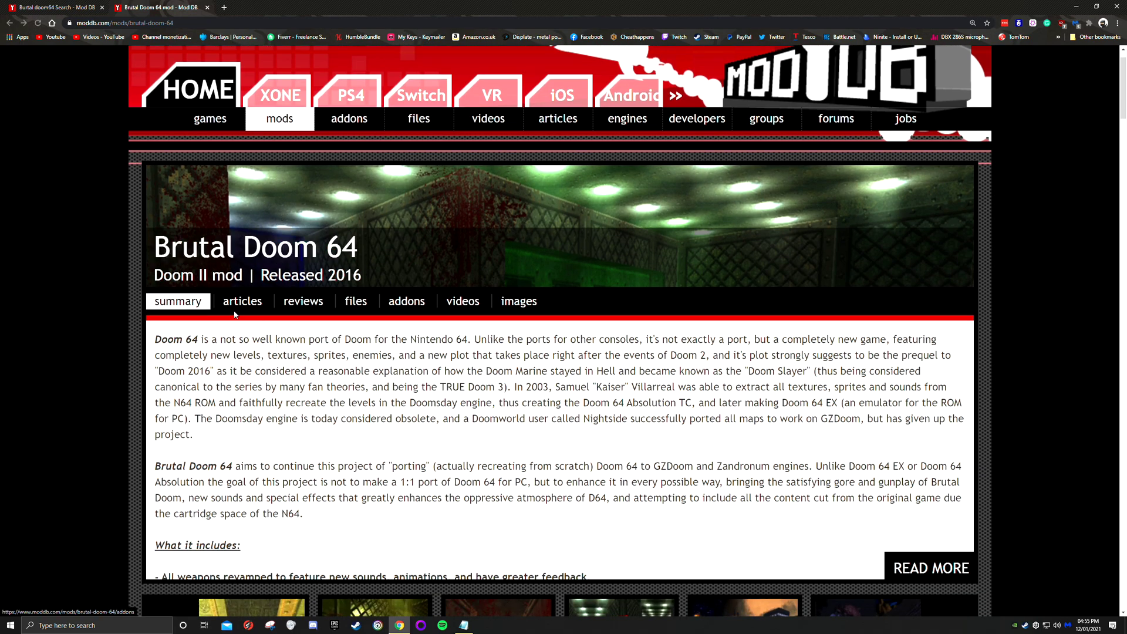
left_click(359, 304)
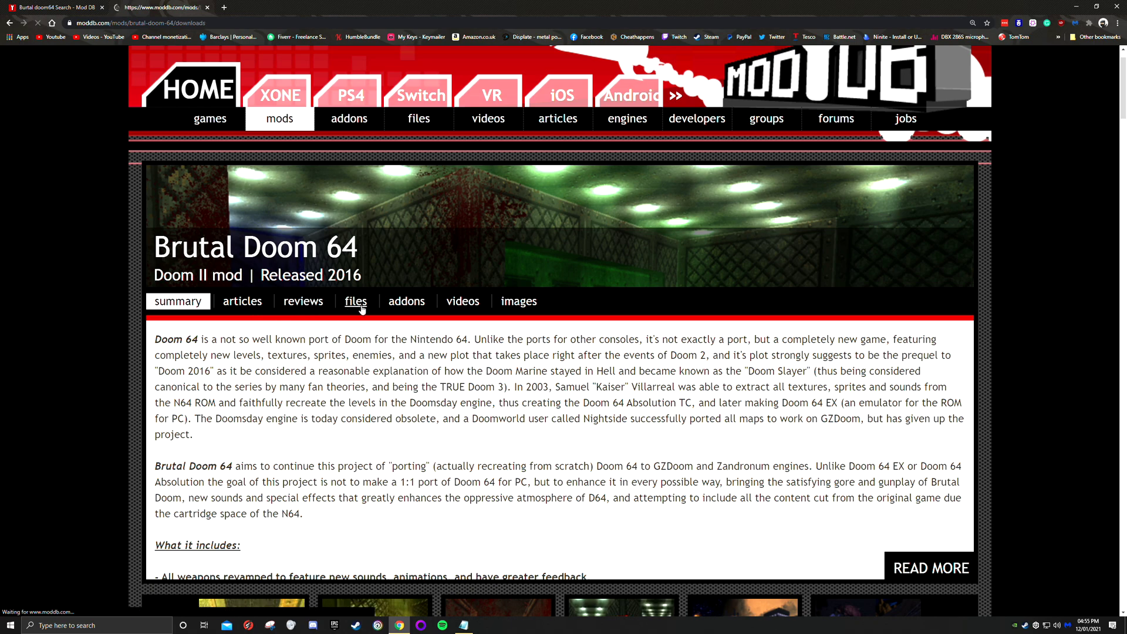
scroll(130, 346, "down", 5)
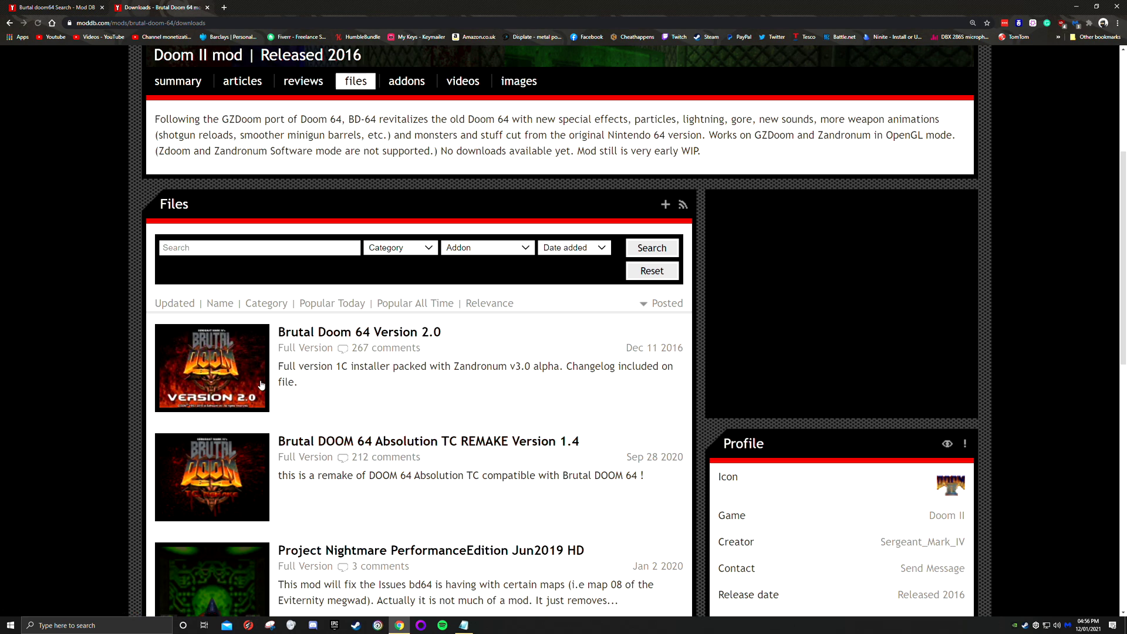
Open the Brutal Doom 64 Version 2.0 page and download Brutal_Doom_64_V2.zip.
middle_click(354, 336)
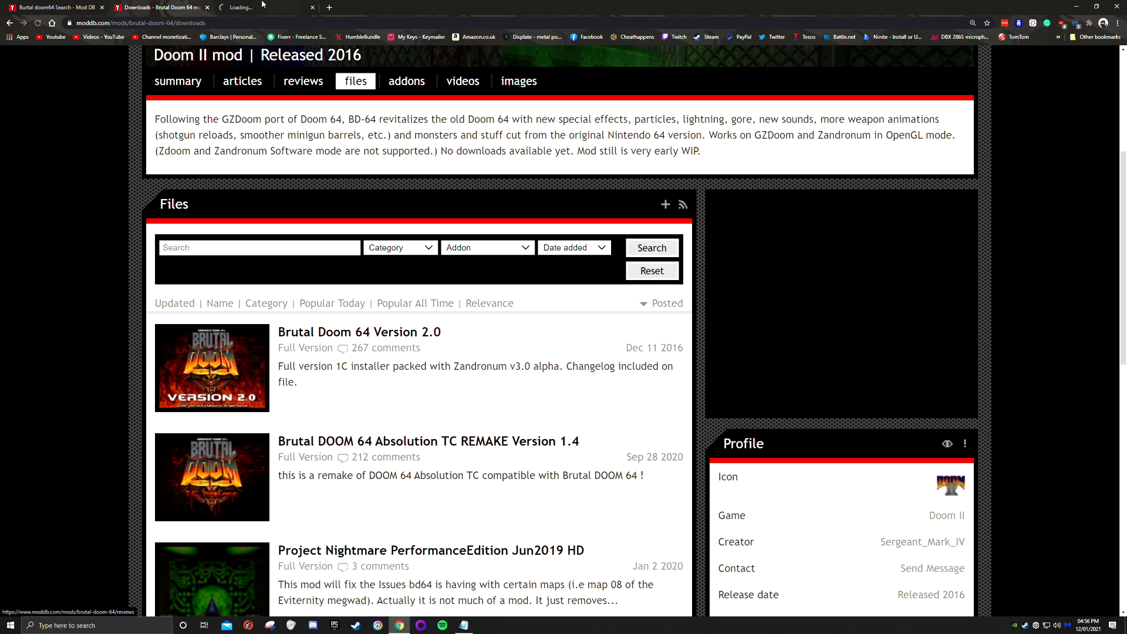
key("ctrl+Tab")
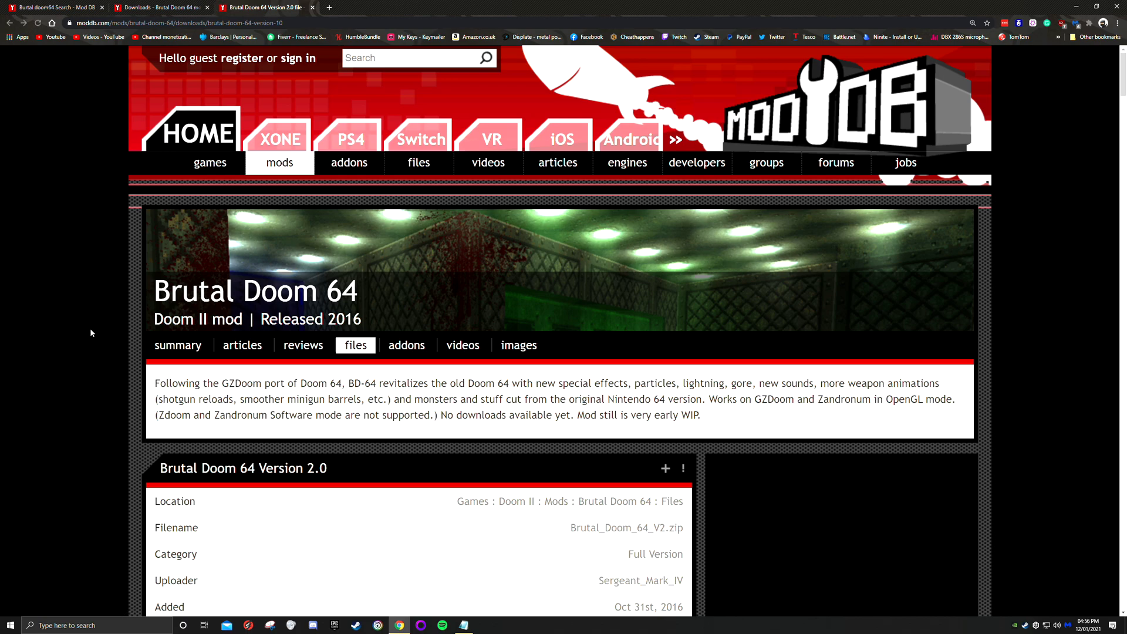
scroll(91, 330, "down", 2)
scroll(93, 330, "down", 2)
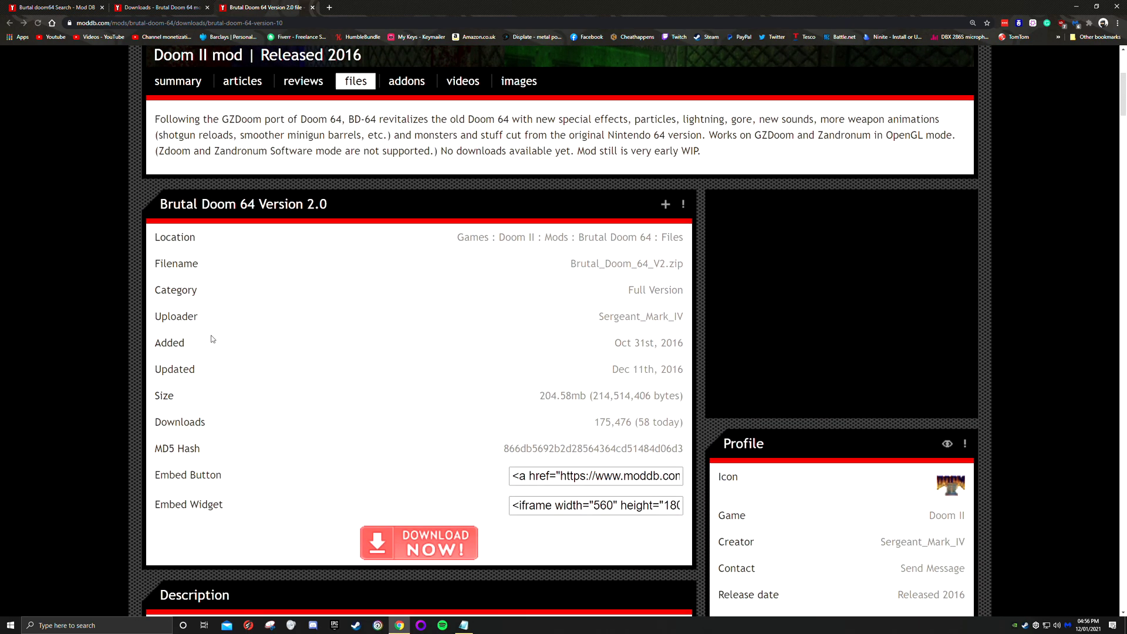
scroll(453, 364, "down", 1)
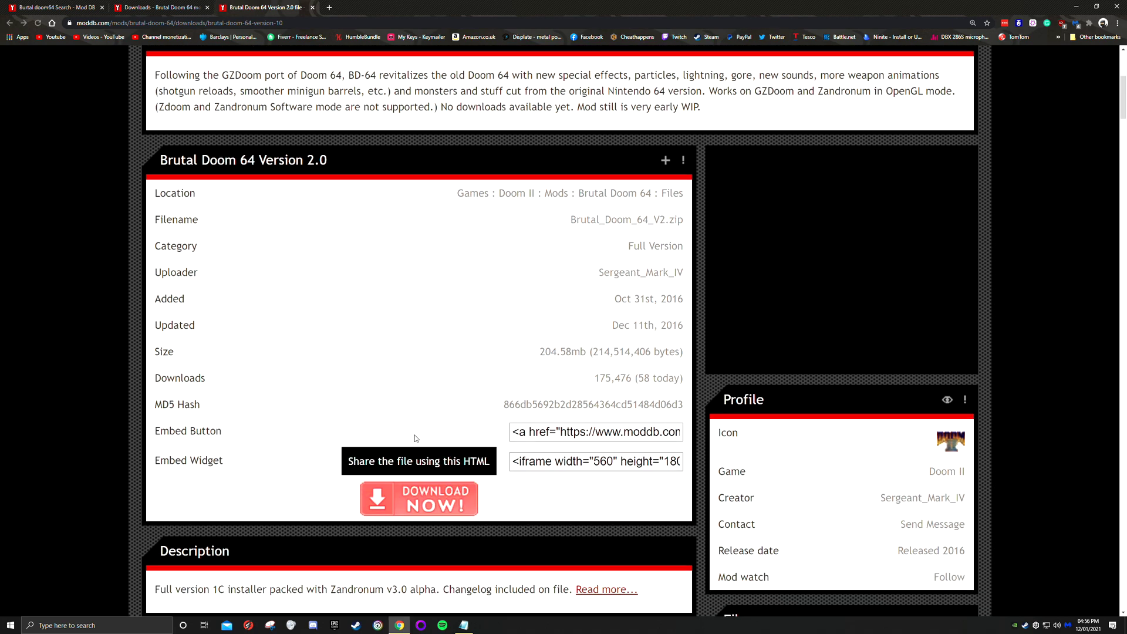
left_click(430, 508)
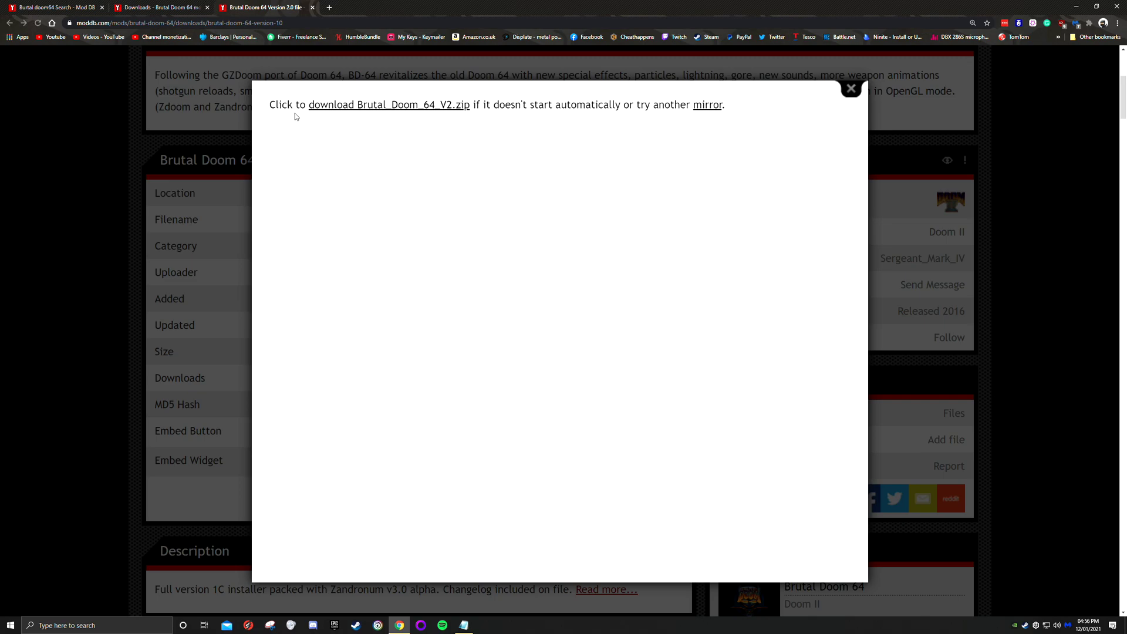
left_click(419, 111)
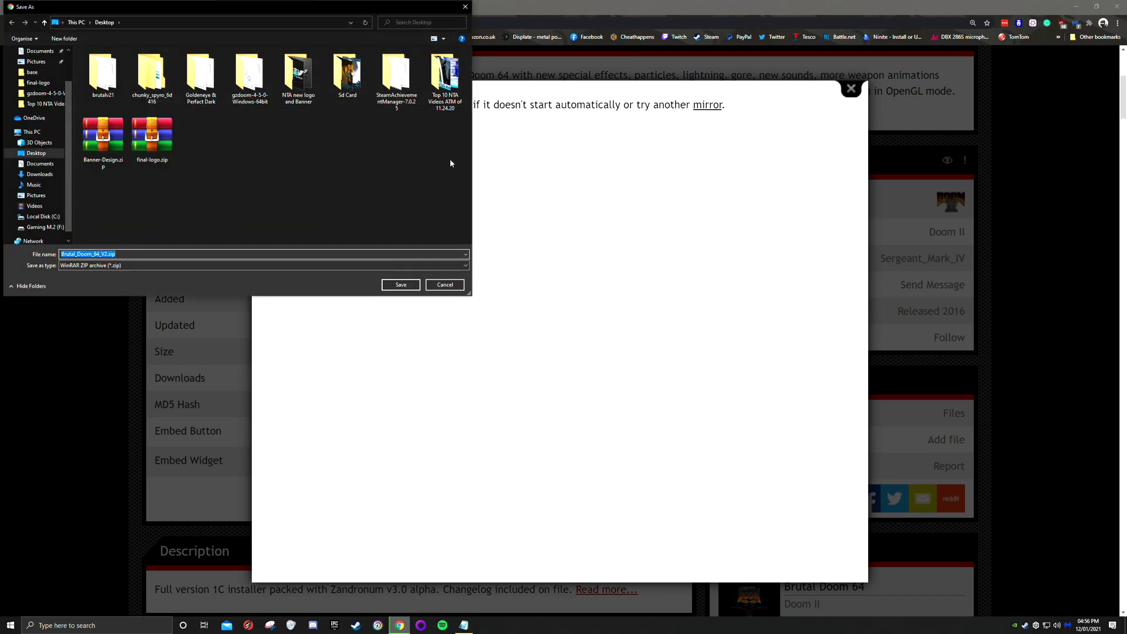
Save Brutal_Doom_64_V2.zip to the Desktop and close the Version 2.0 tab.
left_click(404, 289)
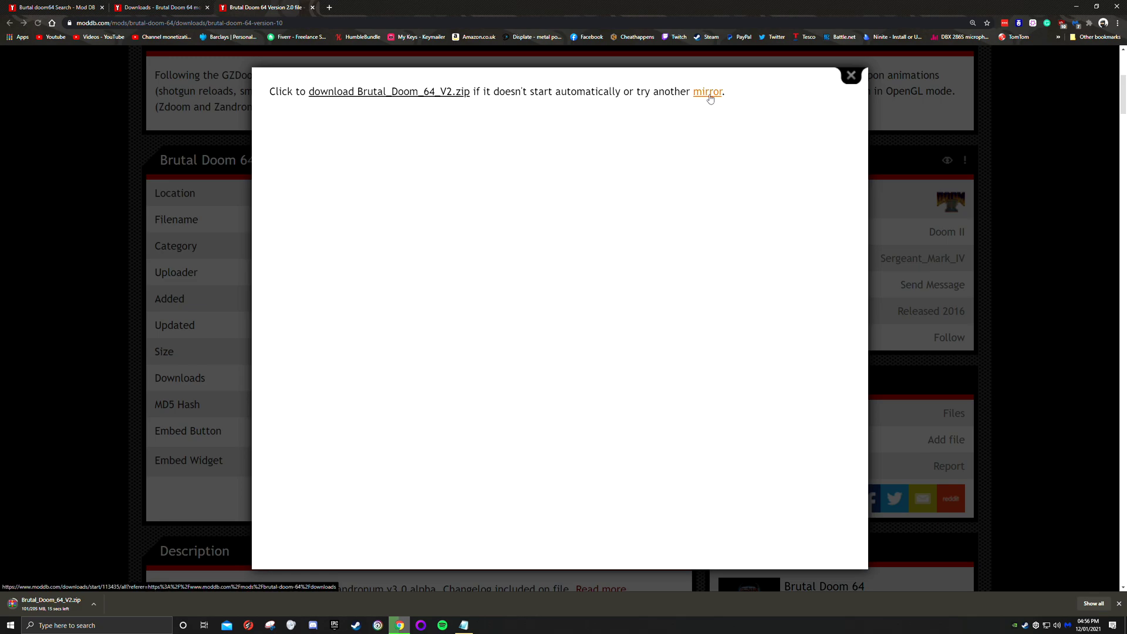
left_click(851, 75)
scroll(33, 433, "down", 1)
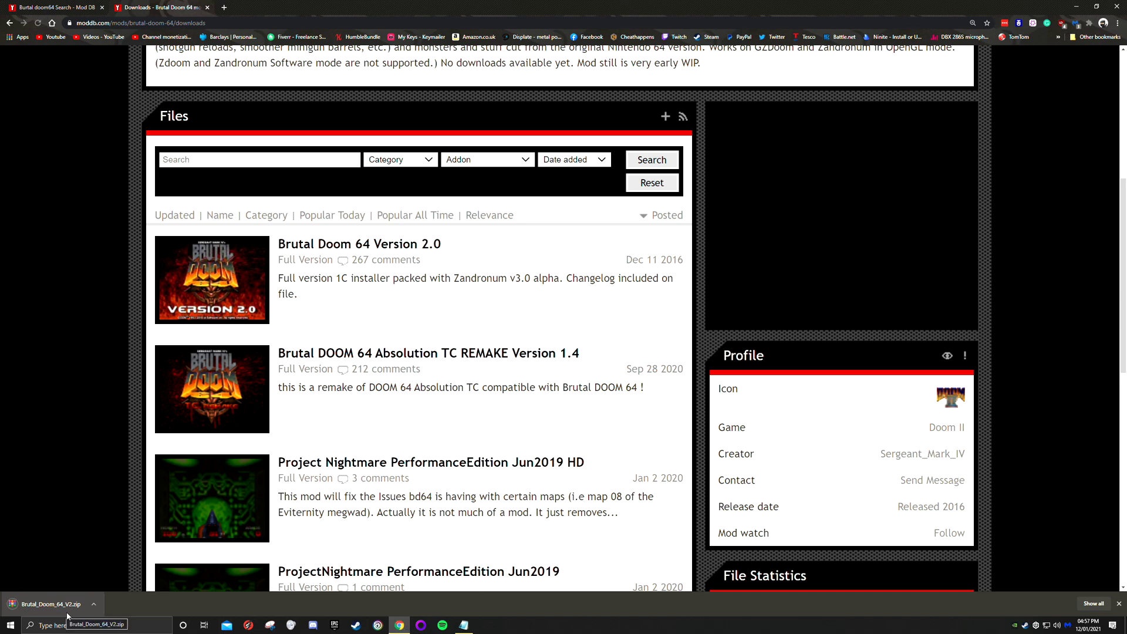
scroll(95, 435, "up", 1)
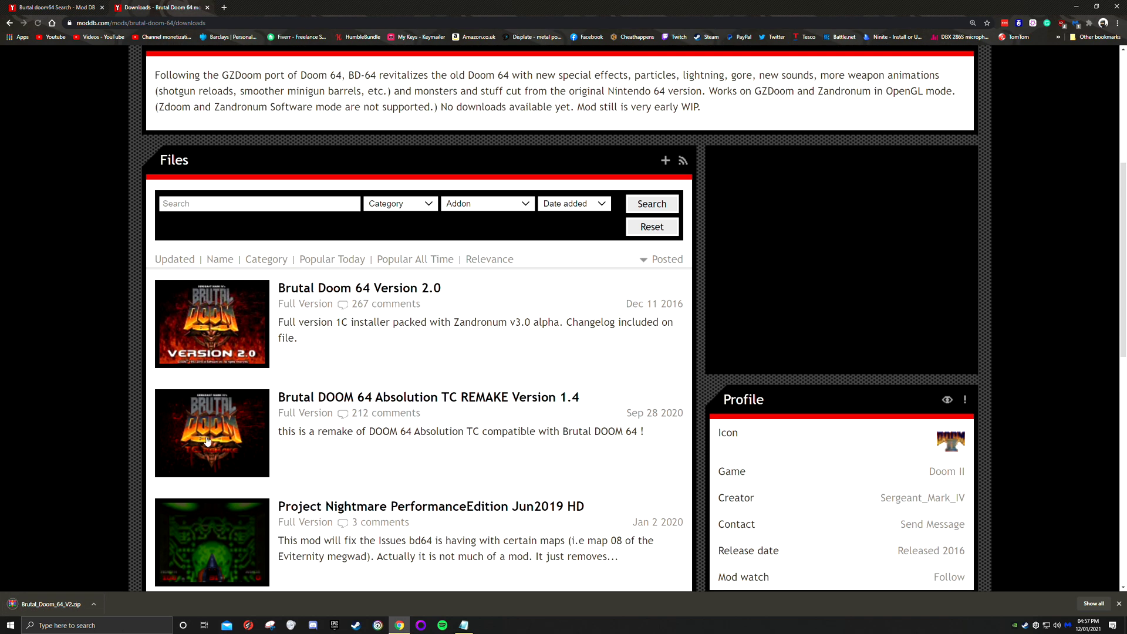
scroll(437, 441, "down", 1)
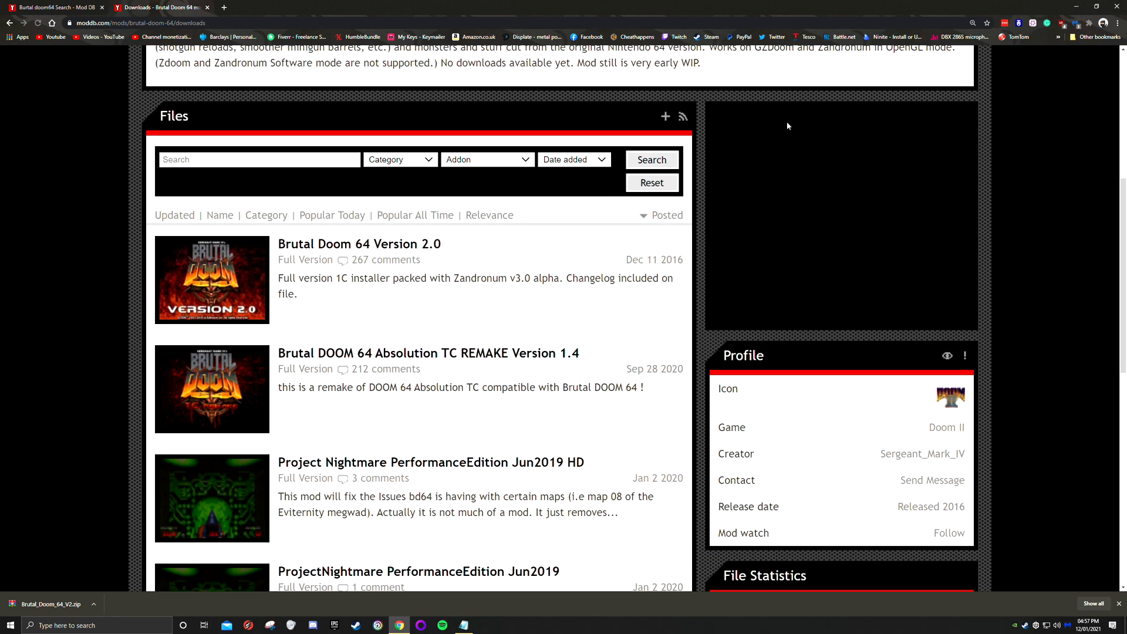
Extract Brutal_Doom_64_V2.zip on the desktop into a Brutal_Doom_64_V2 folder.
left_click(1078, 8)
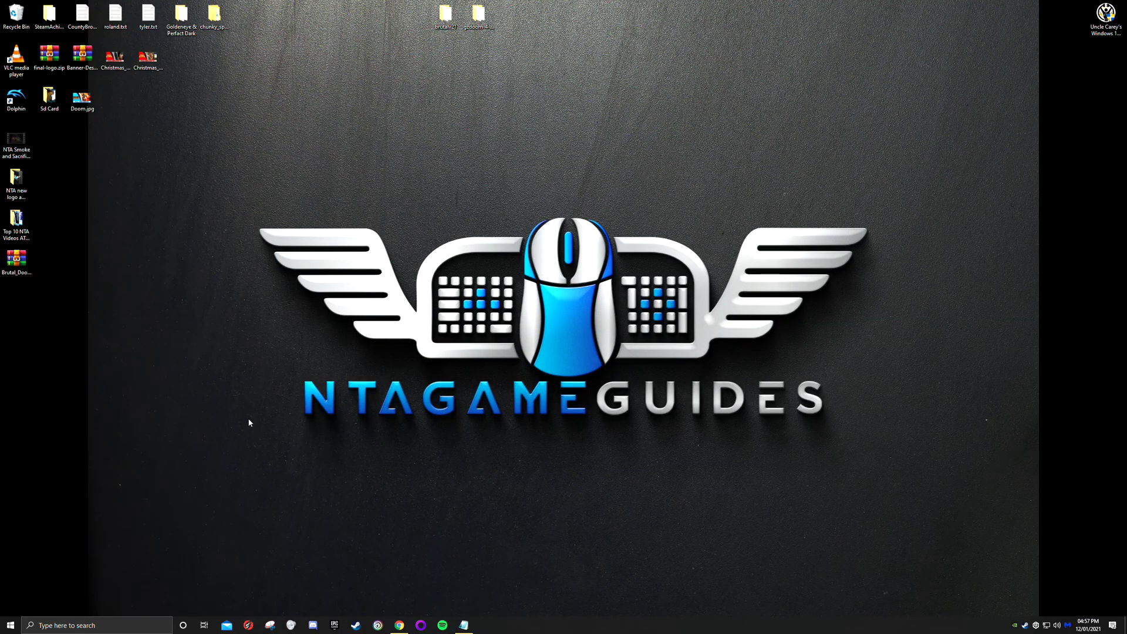
left_click_drag(21, 268, 121, 270)
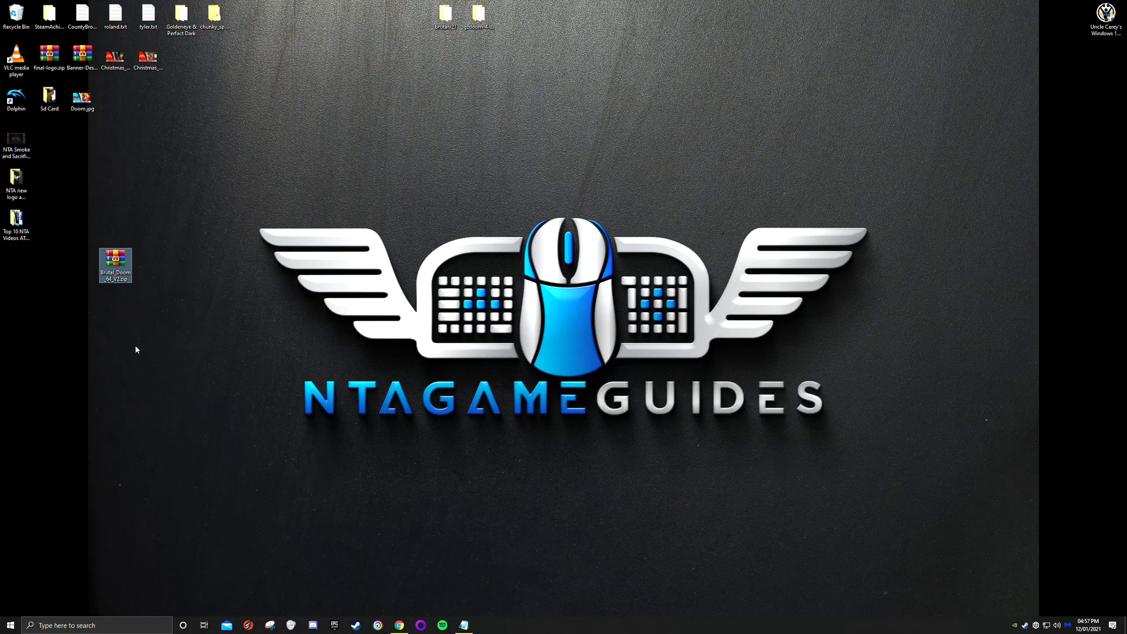
right_click(116, 279)
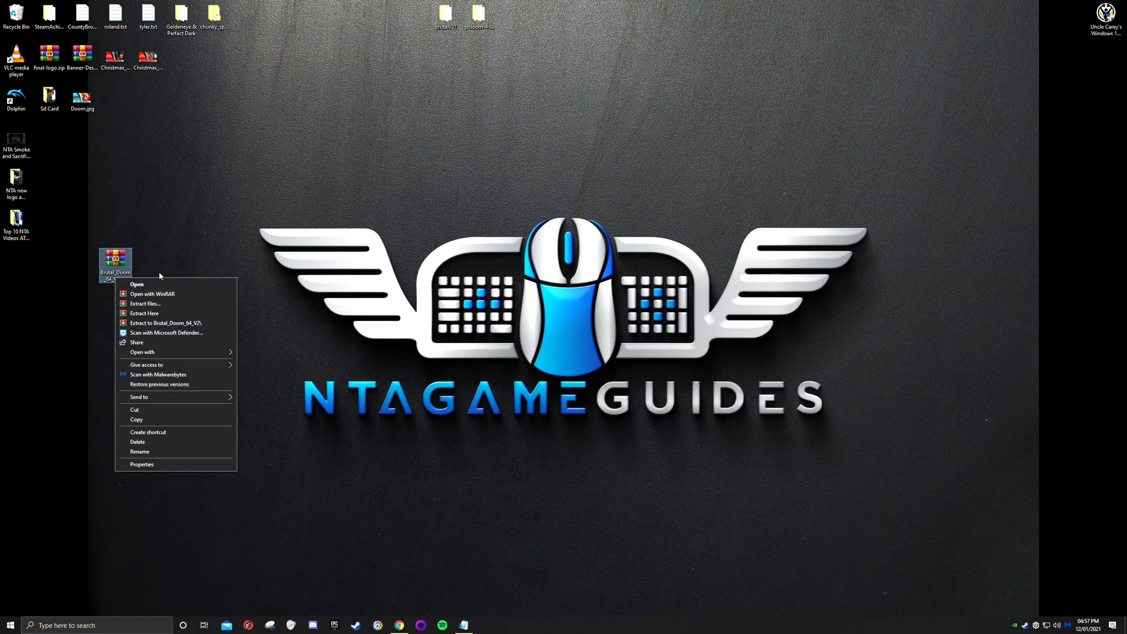
left_click(168, 323)
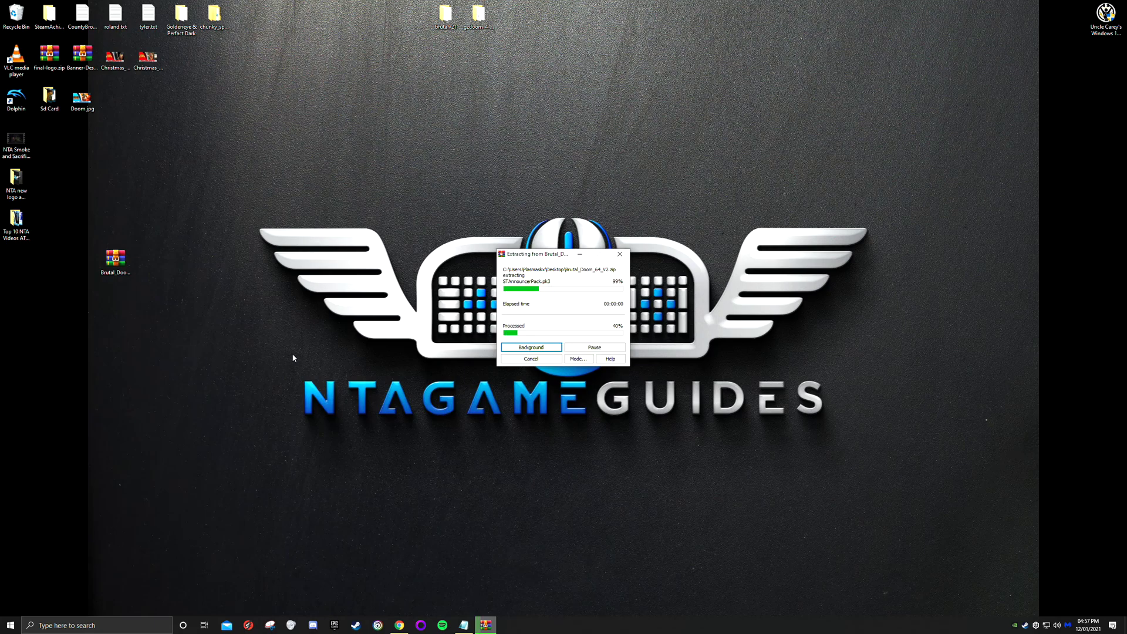
Move the zip archive lower on the desktop and bring up Steam.
left_click_drag(116, 261, 49, 342)
left_click_drag(14, 265, 194, 304)
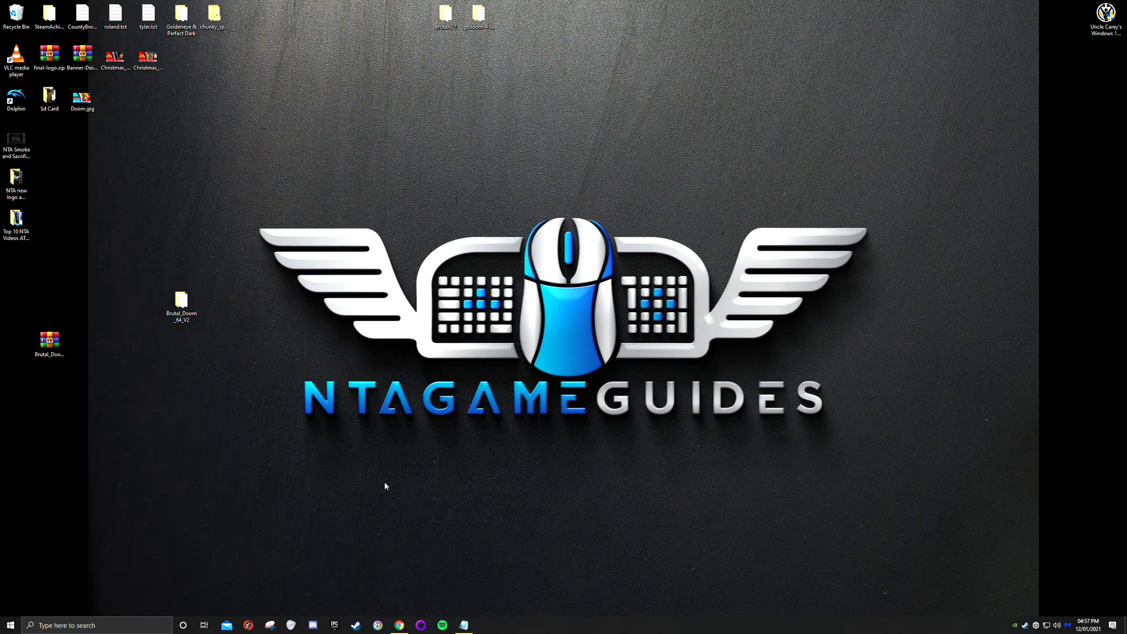
left_click(362, 628)
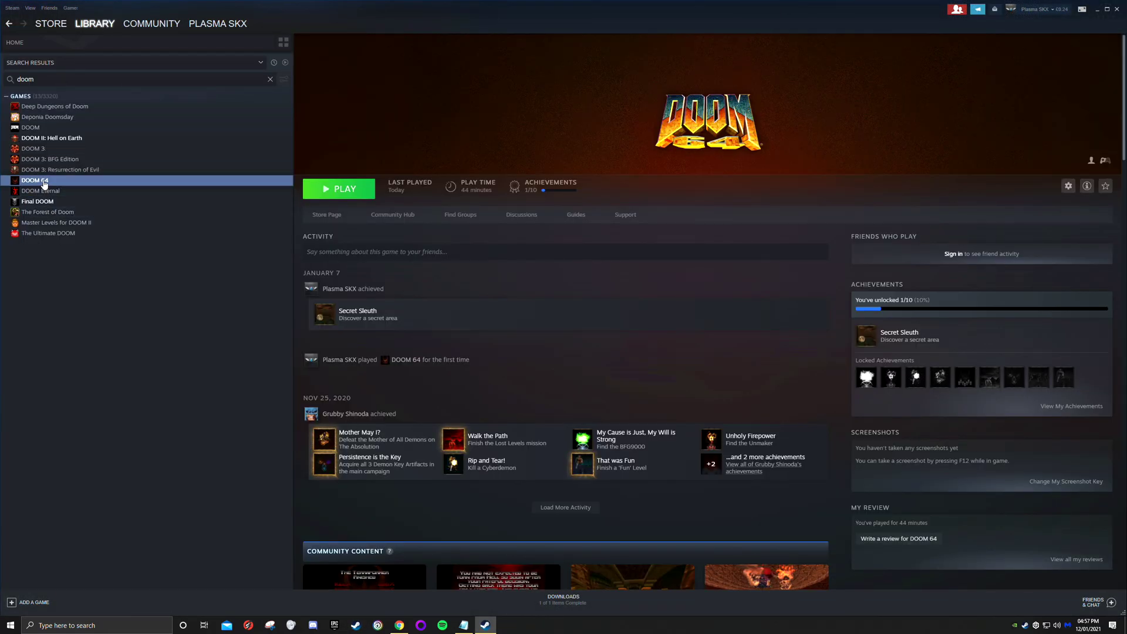
Browse to DOOM 64's install folder from its Local Files properties in Steam.
right_click(44, 183)
left_click(38, 183)
right_click(37, 183)
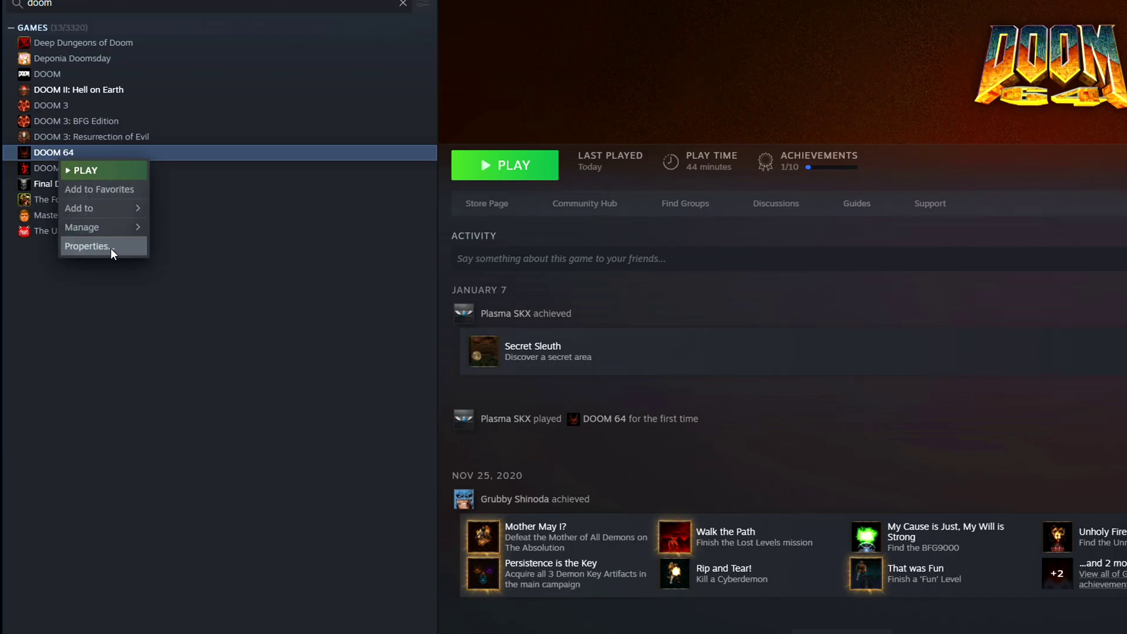
left_click(111, 247)
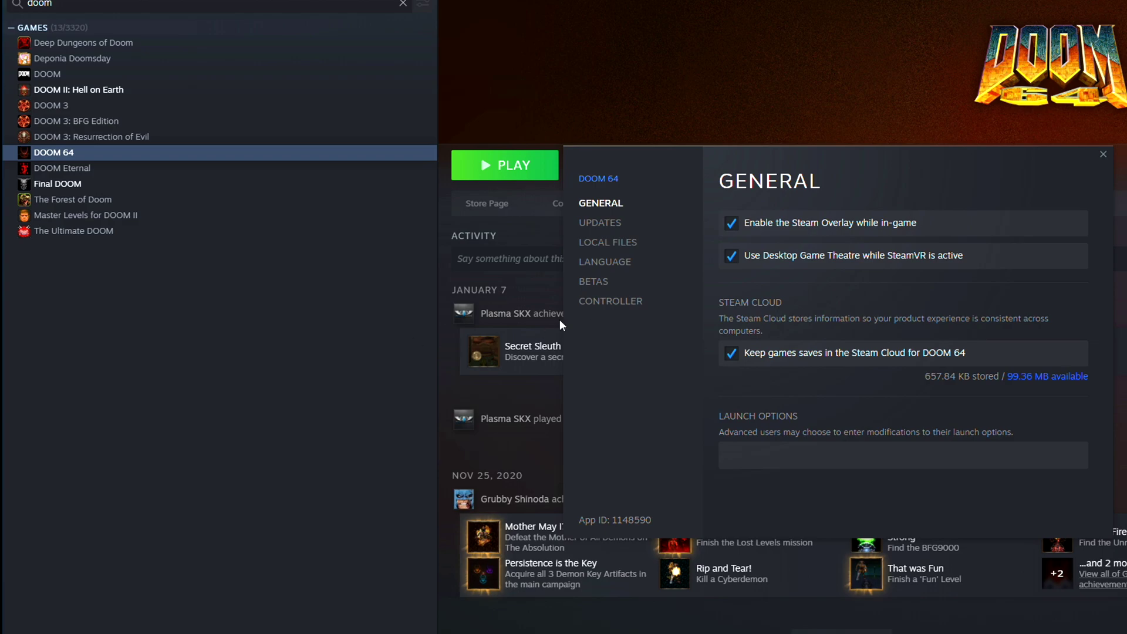
left_click(617, 242)
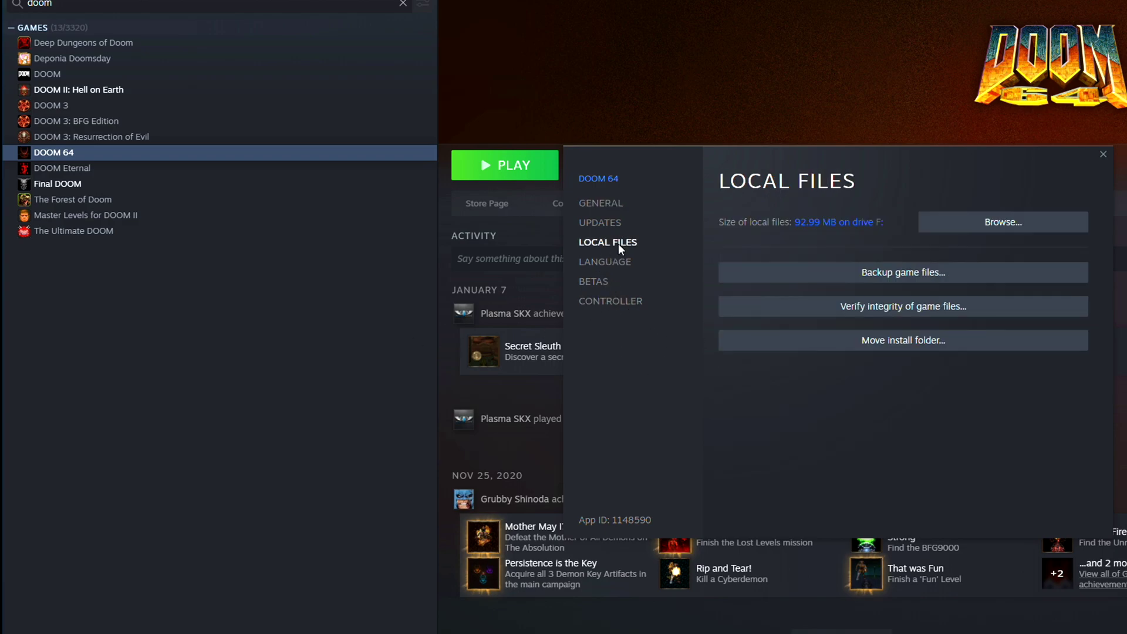
left_click(990, 229)
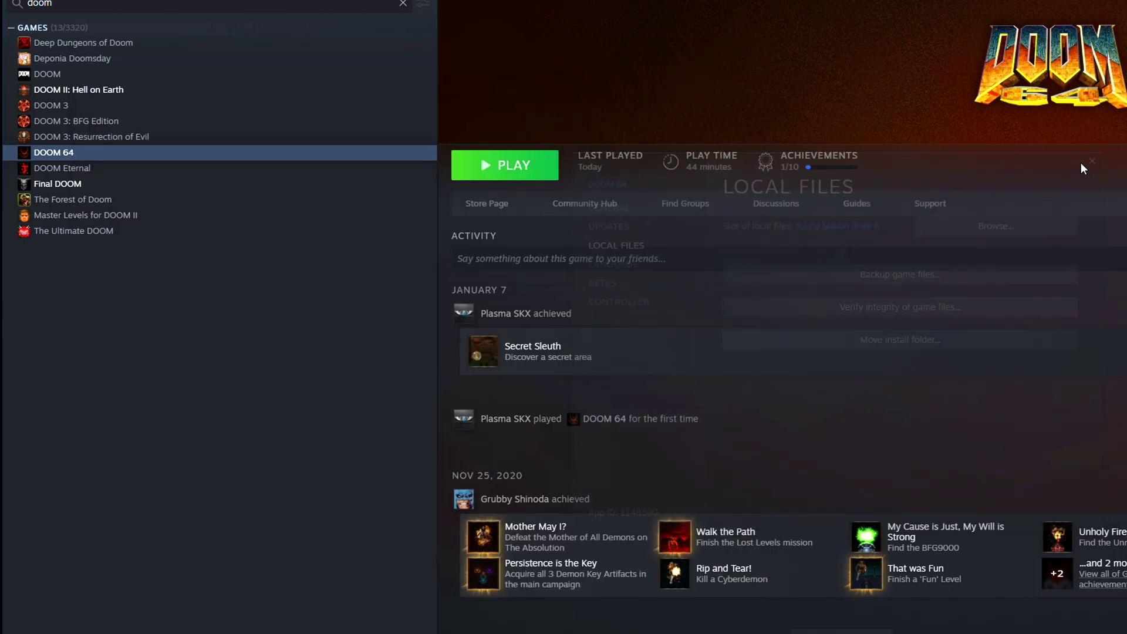
Close DOOM 64 Properties and delete all 12 files in the Doom 64 install folder.
left_click(1103, 154)
key("alt+Tab")
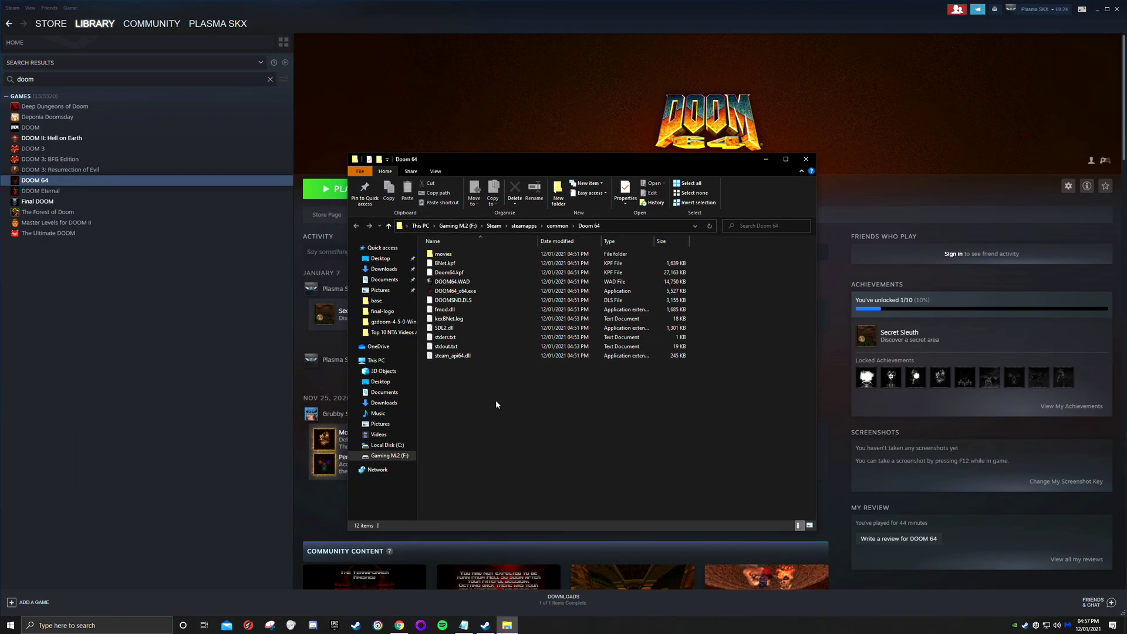
left_click_drag(470, 396, 445, 257)
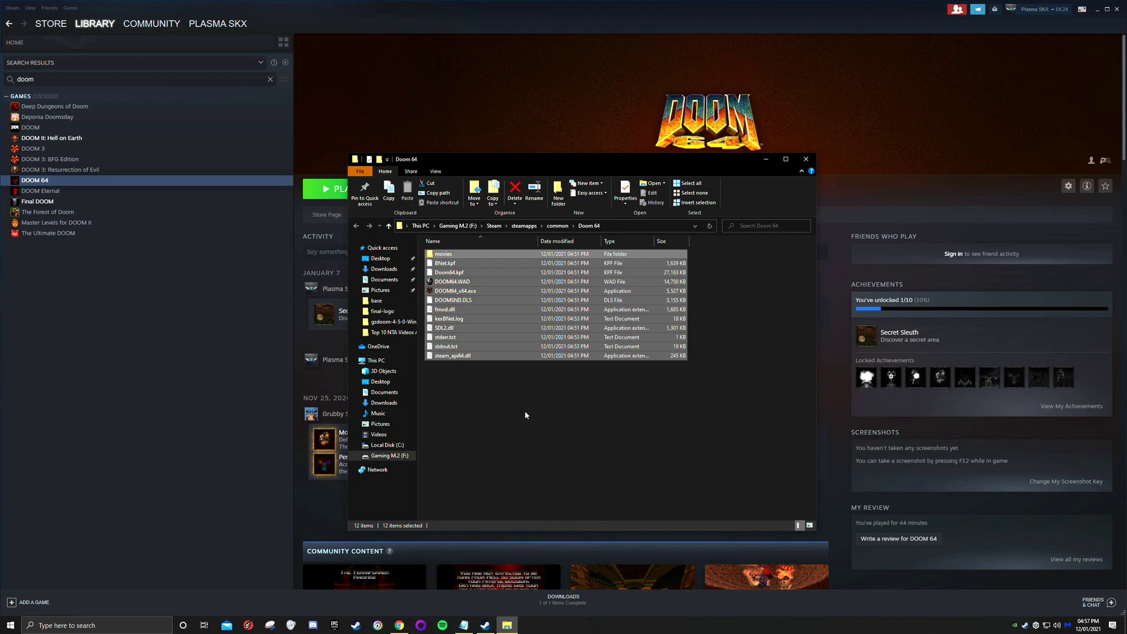
key("Delete")
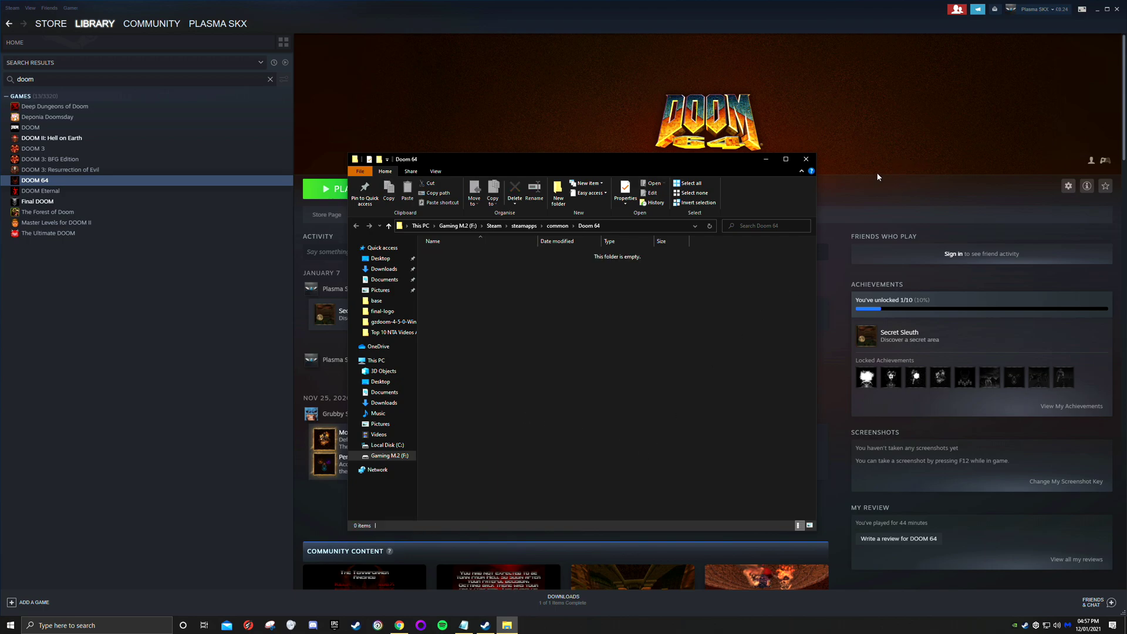
Open the Brutal_Doom_64_V2 desktop folder and arrange it beside the Doom 64 window.
left_click(1097, 10)
left_click_drag(720, 157, 859, 125)
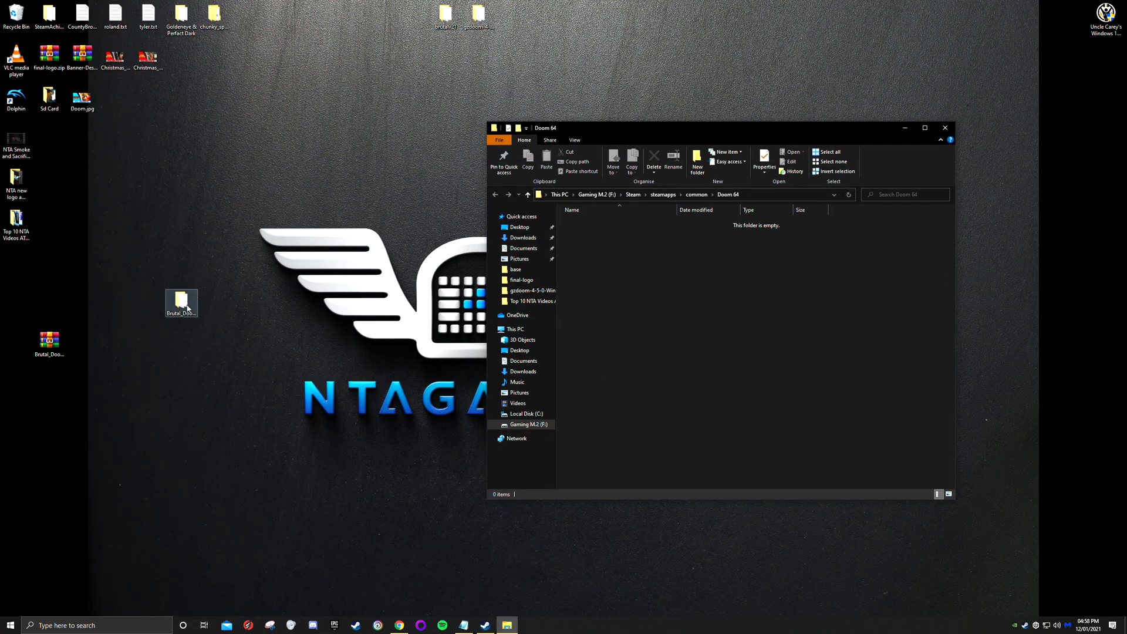
double_click(182, 308)
left_click_drag(722, 132, 273, 130)
left_click_drag(720, 93, 808, 113)
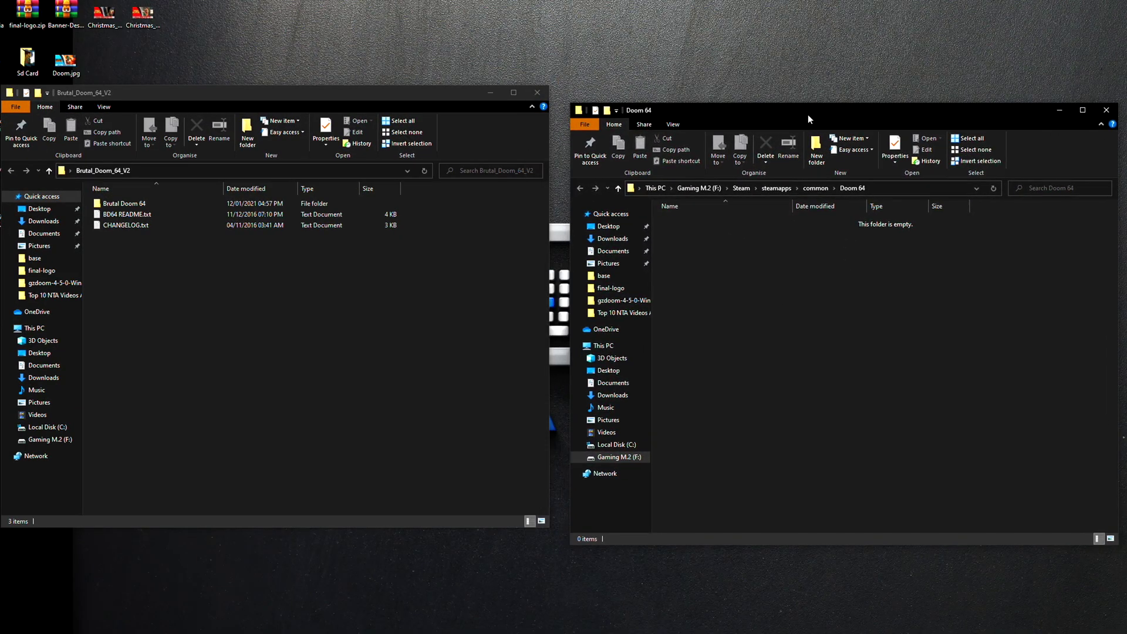
left_click_drag(315, 88, 325, 93)
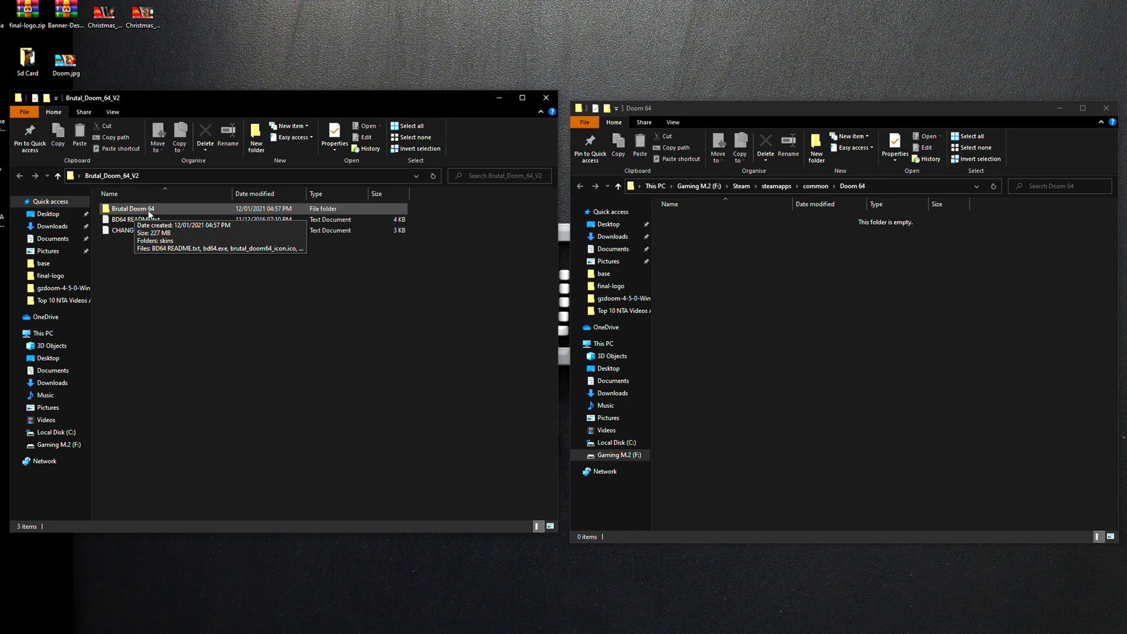
Copy the nine items from the Brutal Doom 64 subfolder and paste them into Doom 64.
double_click(138, 211)
left_click_drag(260, 421, 128, 208)
right_click(128, 209)
left_click(161, 388)
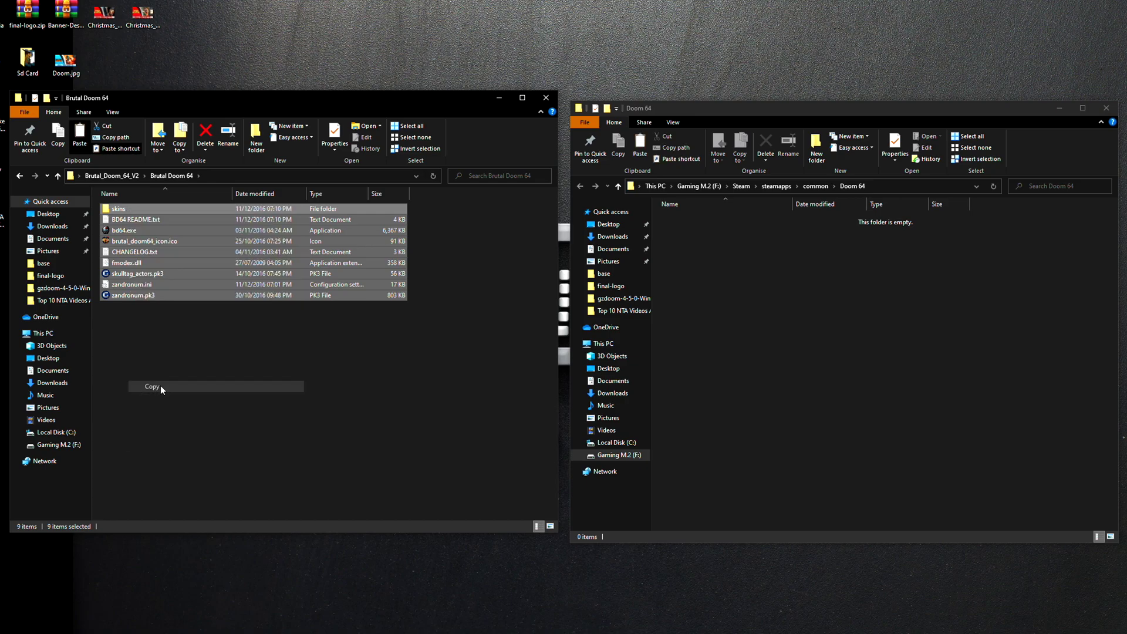
right_click(775, 340)
left_click(823, 413)
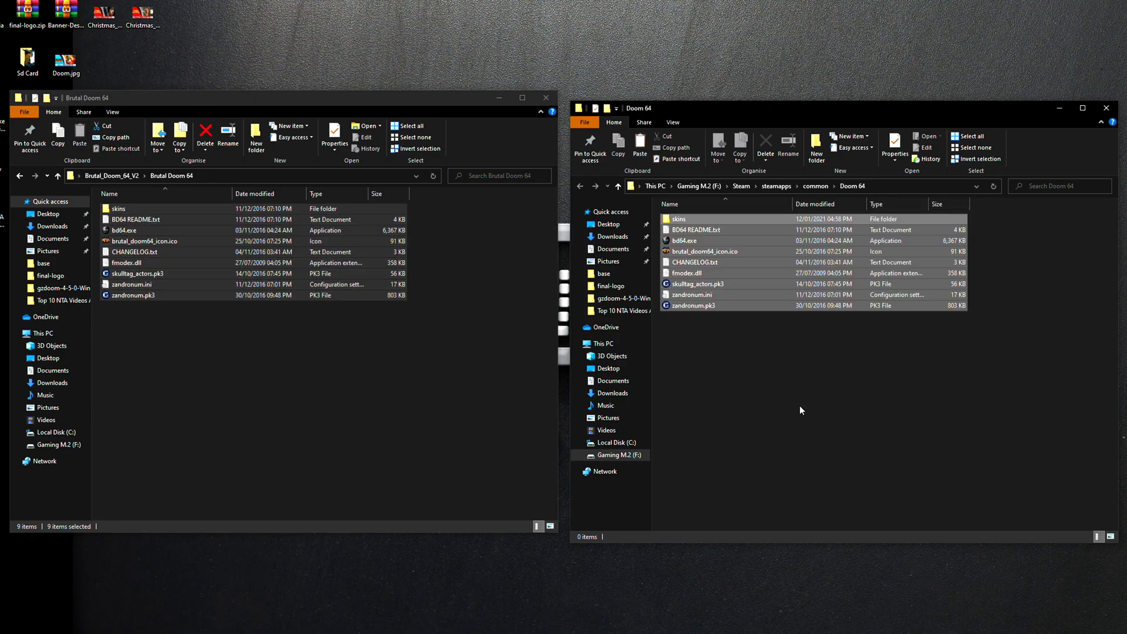
left_click(794, 398)
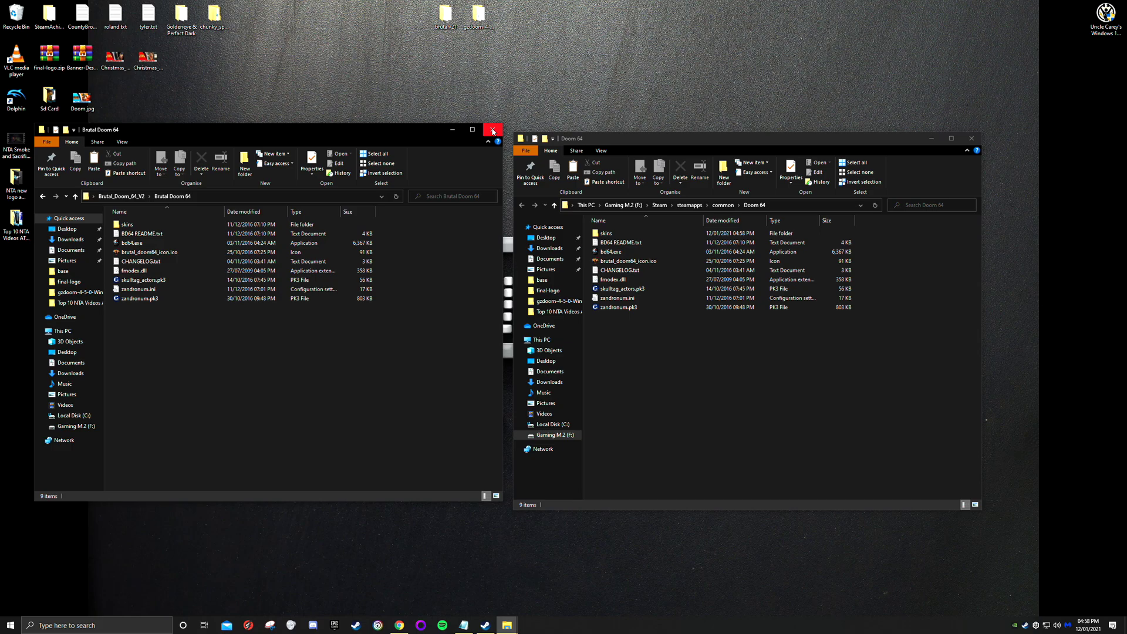
Open DOOM II: Hell on Earth's install folder through its Steam properties' Local Files.
left_click(493, 129)
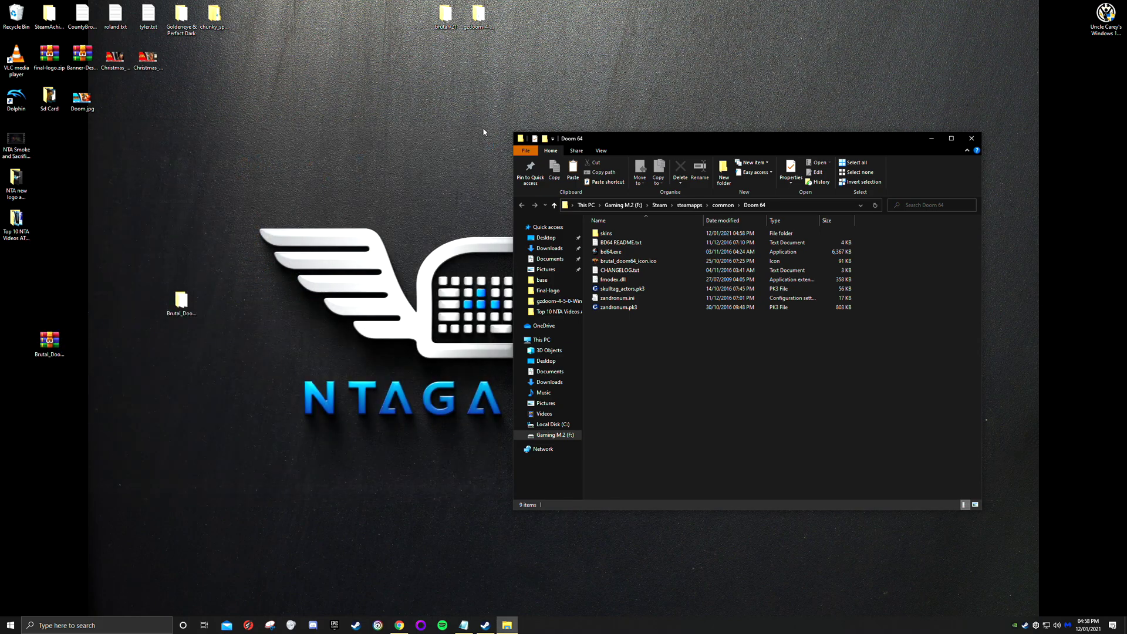
left_click_drag(726, 147, 817, 93)
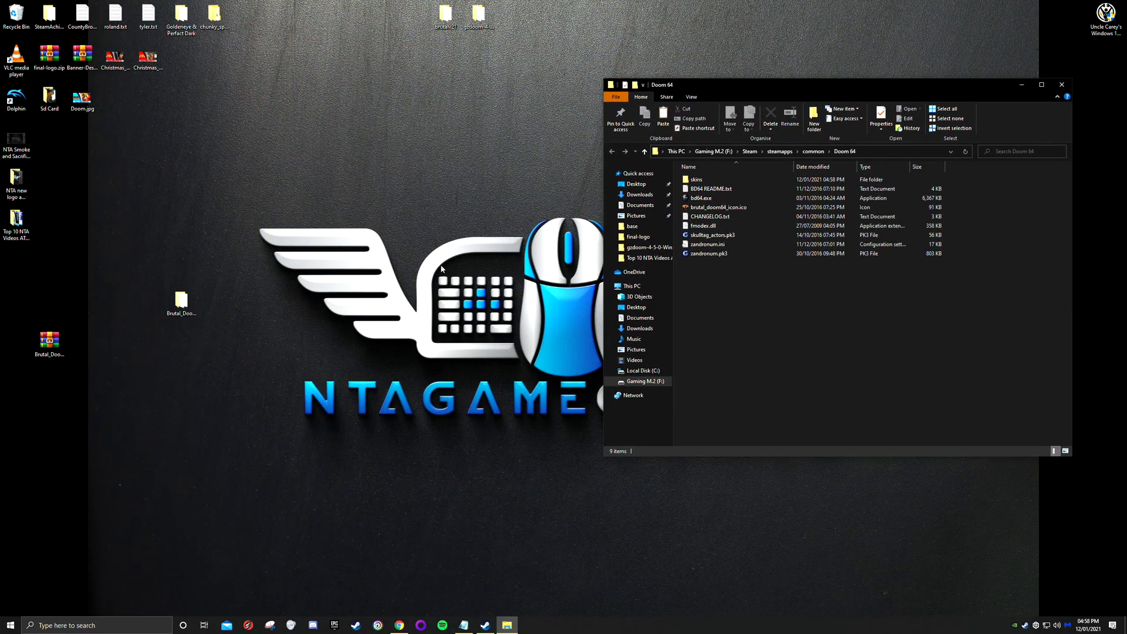
left_click(485, 625)
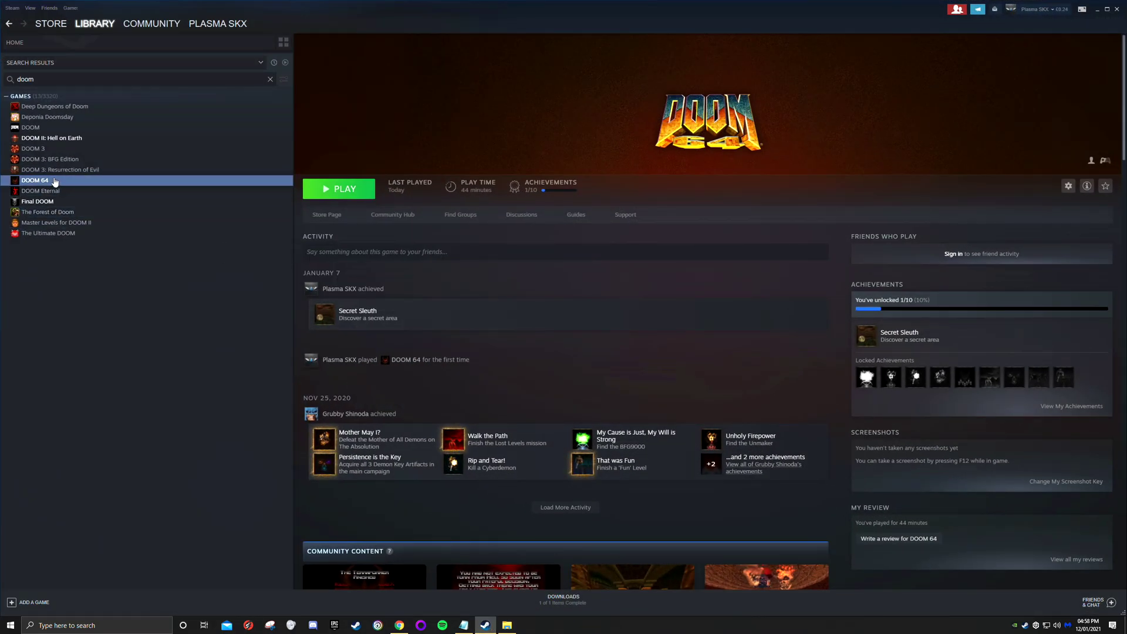
left_click(53, 138)
right_click(56, 141)
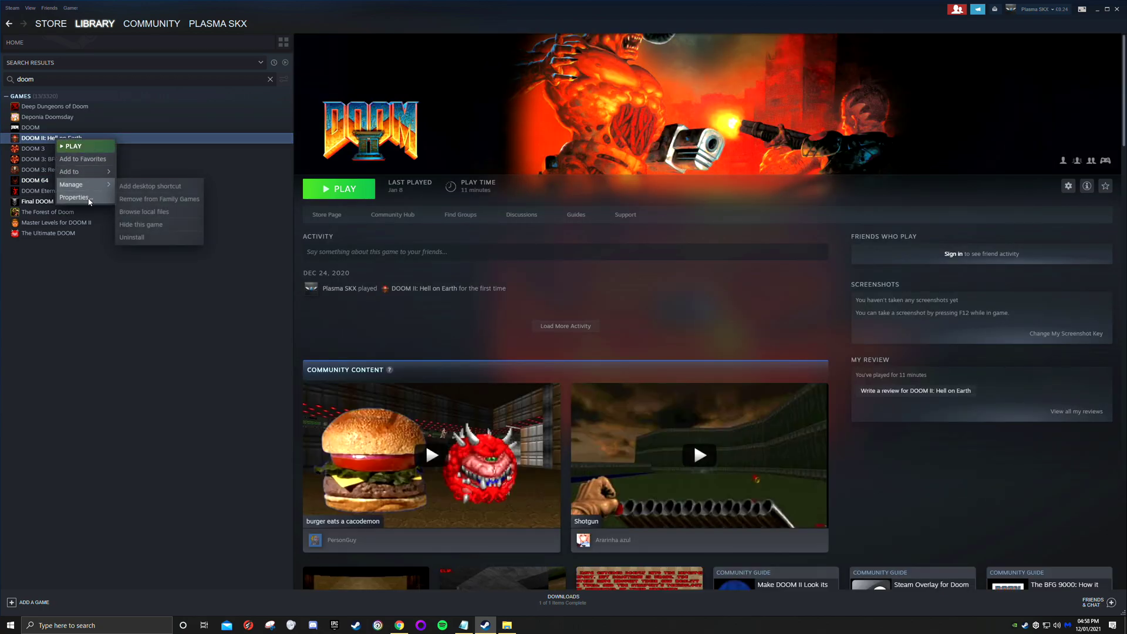
left_click(74, 197)
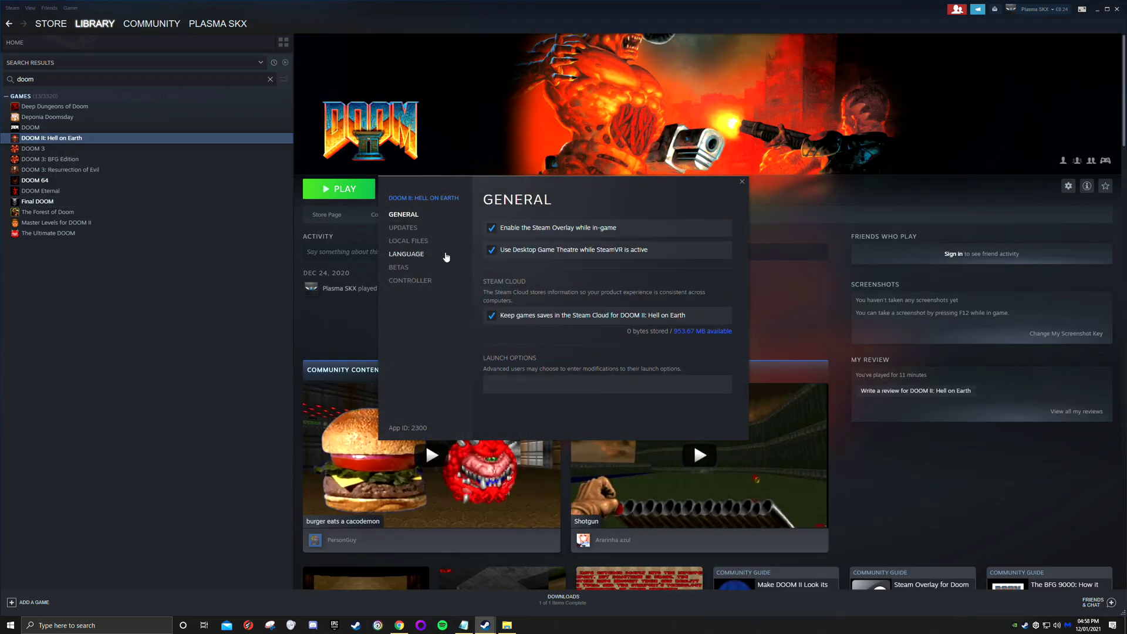
left_click(415, 242)
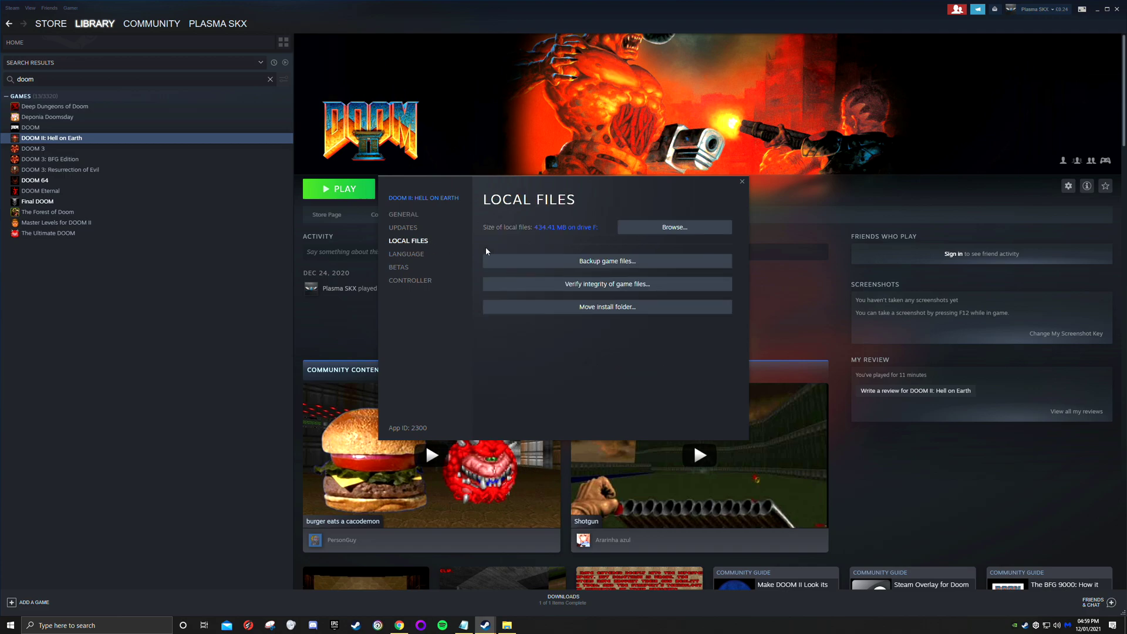
left_click(664, 232)
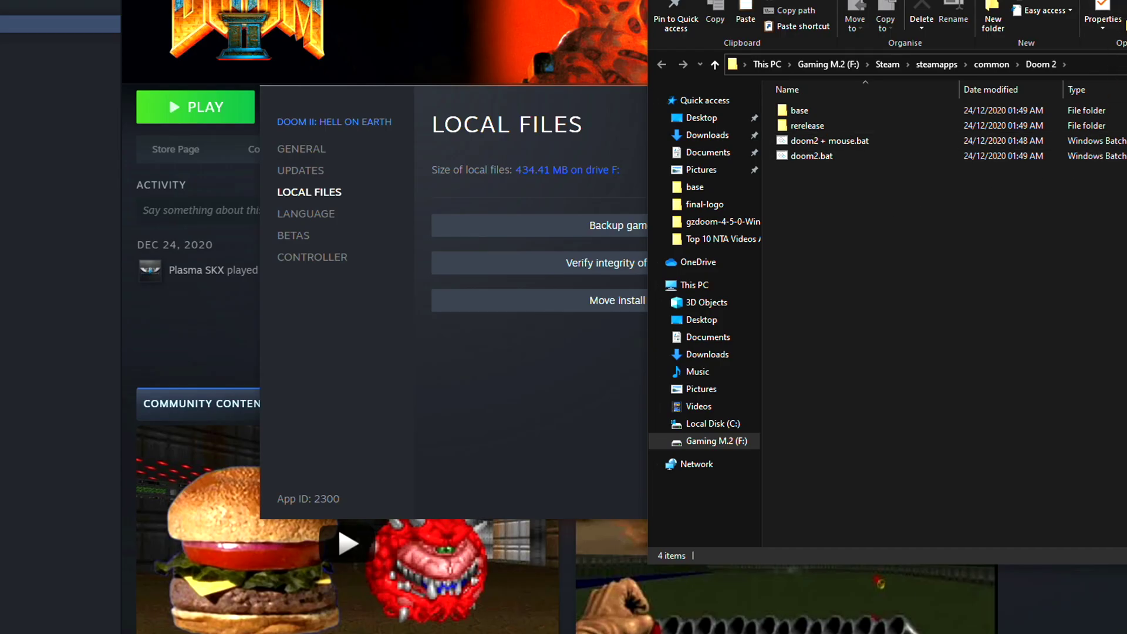
Copy DOOM2.WAD from the base folder, then close the folder and the properties.
left_click_drag(1122, 0, 728, 21)
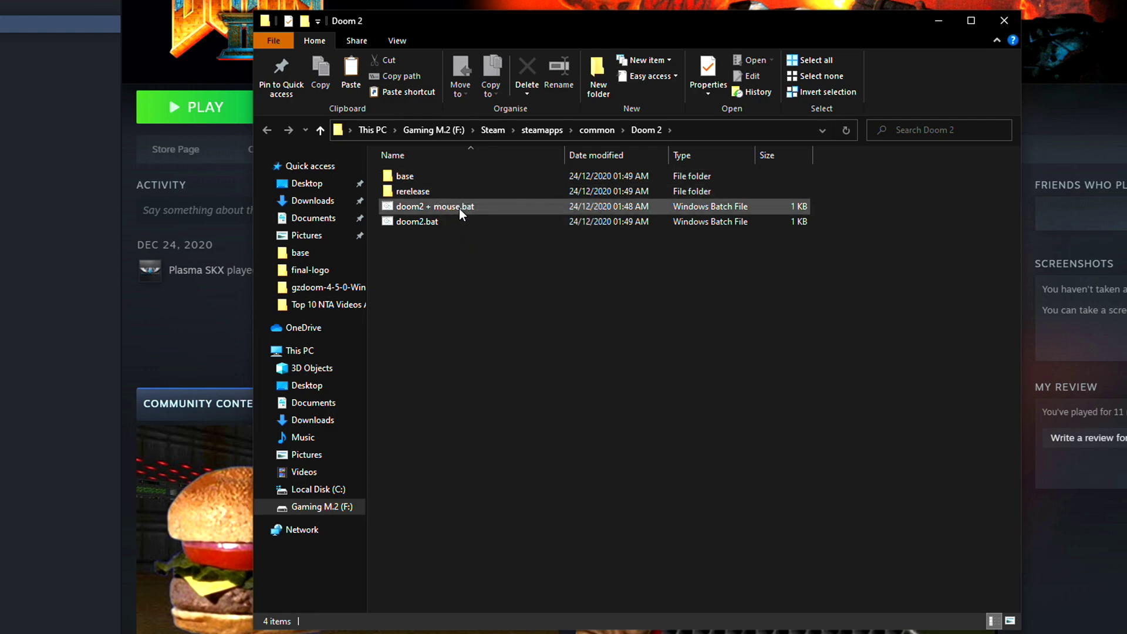
double_click(414, 178)
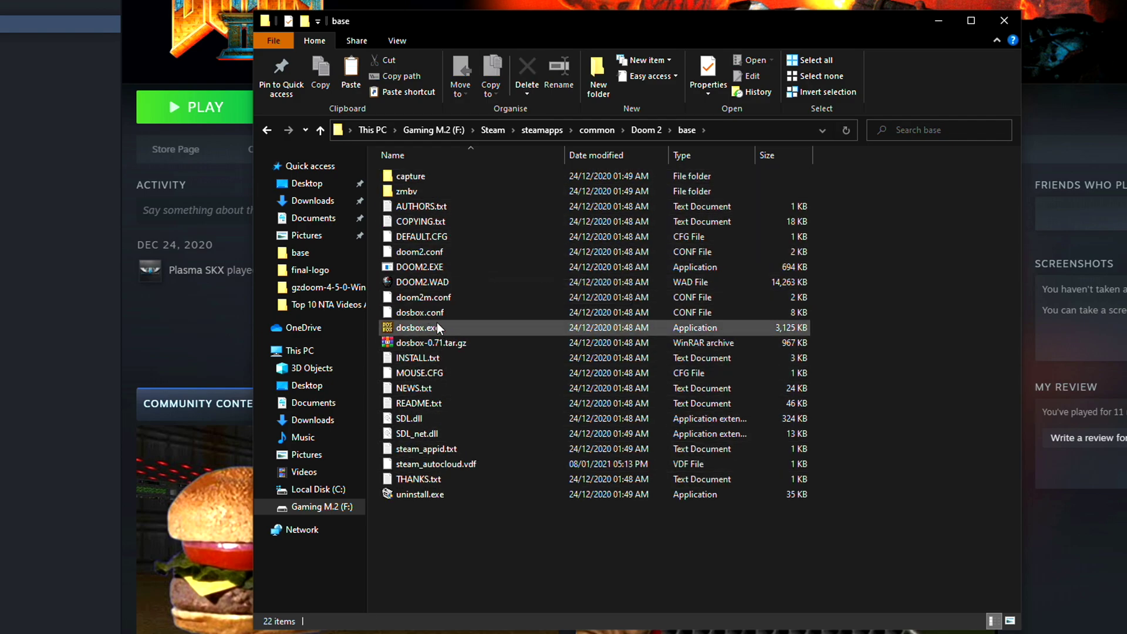
right_click(438, 285)
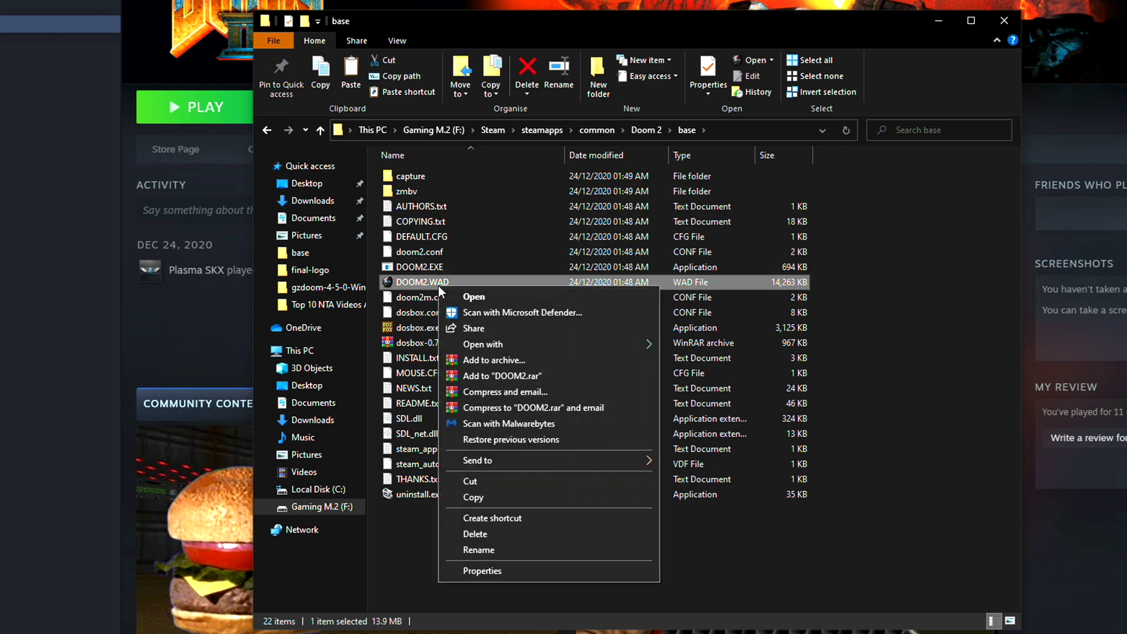
left_click(495, 504)
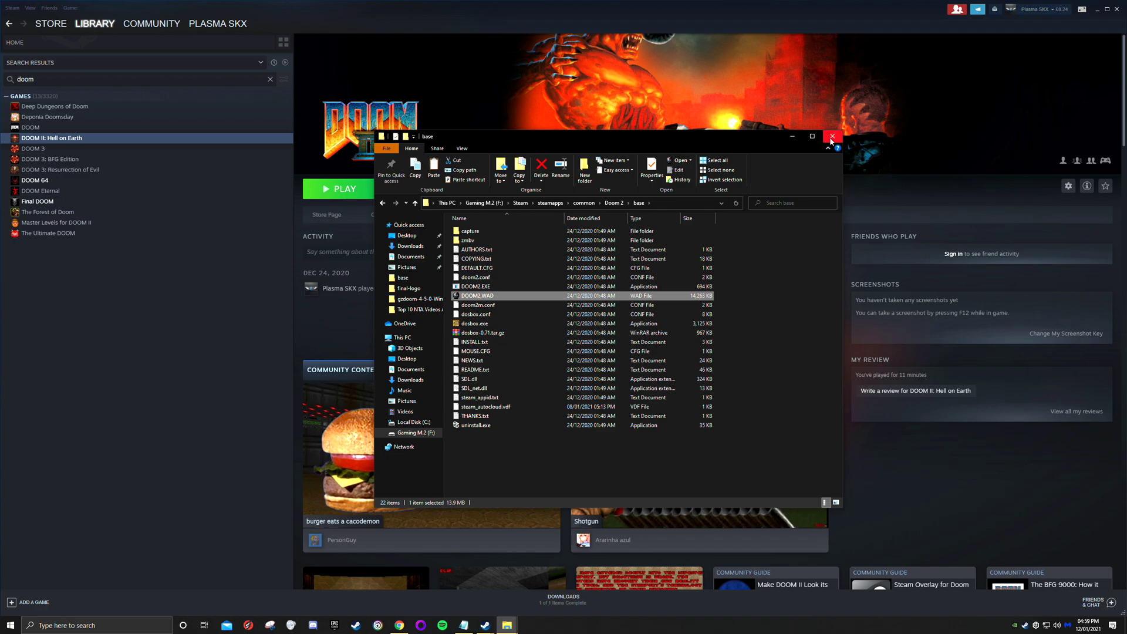
left_click(831, 138)
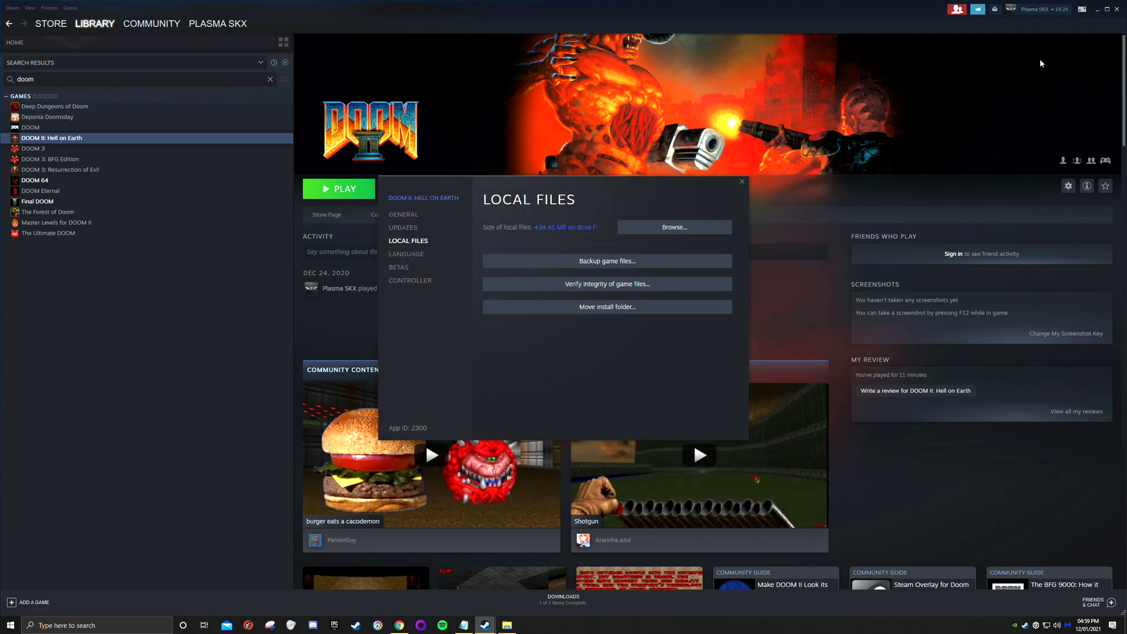
left_click(741, 183)
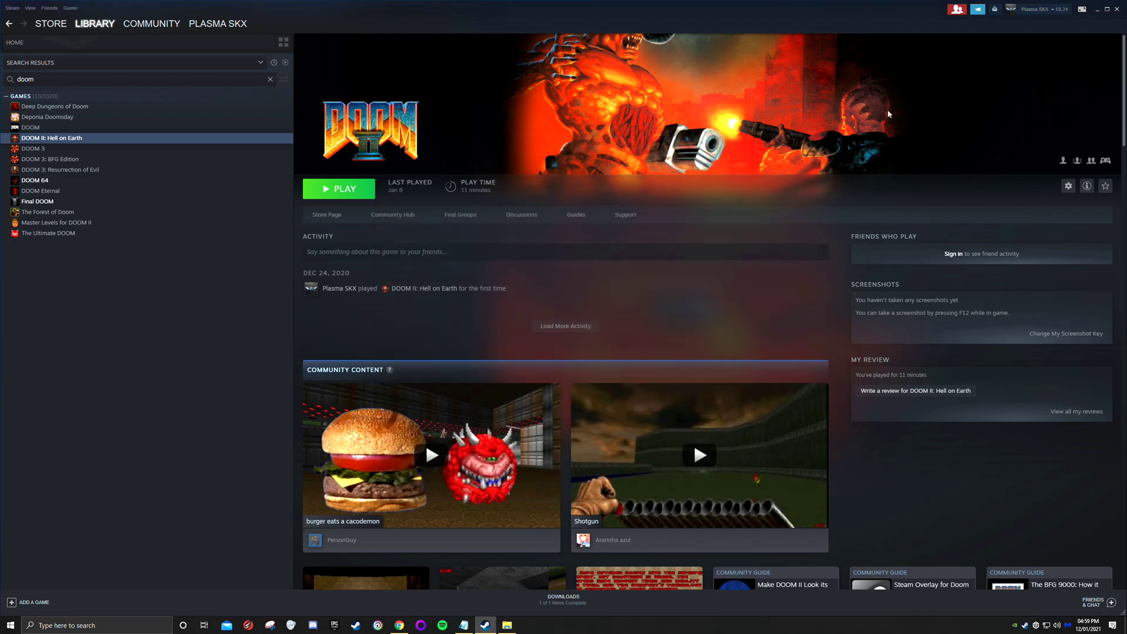
Paste DOOM2.WAD (14,263 KB) into the Doom 64 install folder, bringing it to 10 items.
left_click(1097, 10)
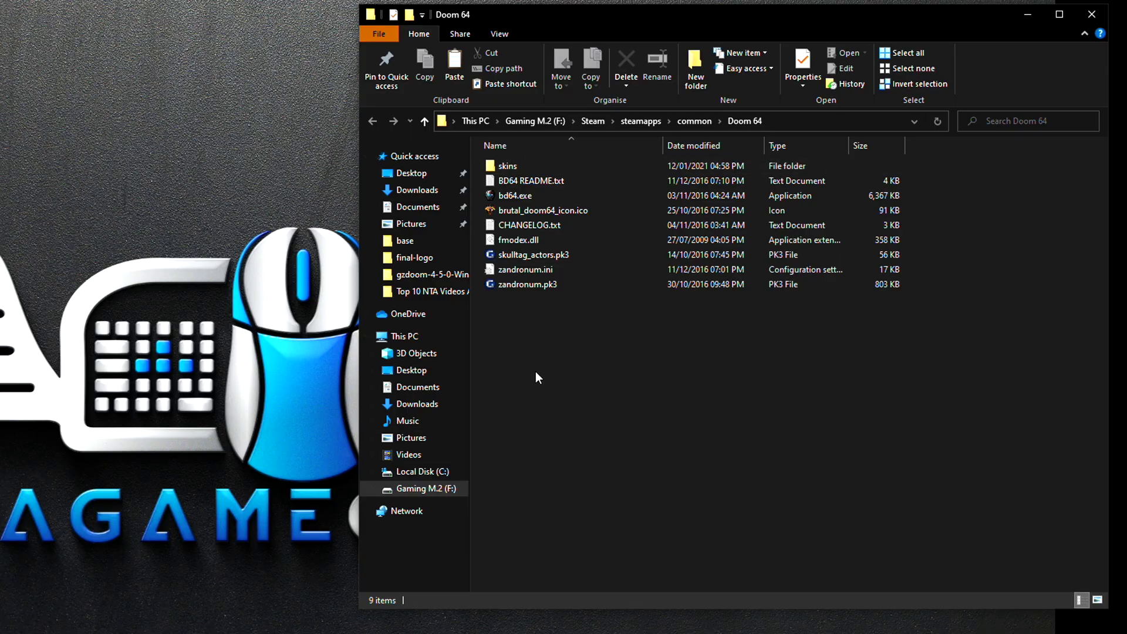
right_click(537, 375)
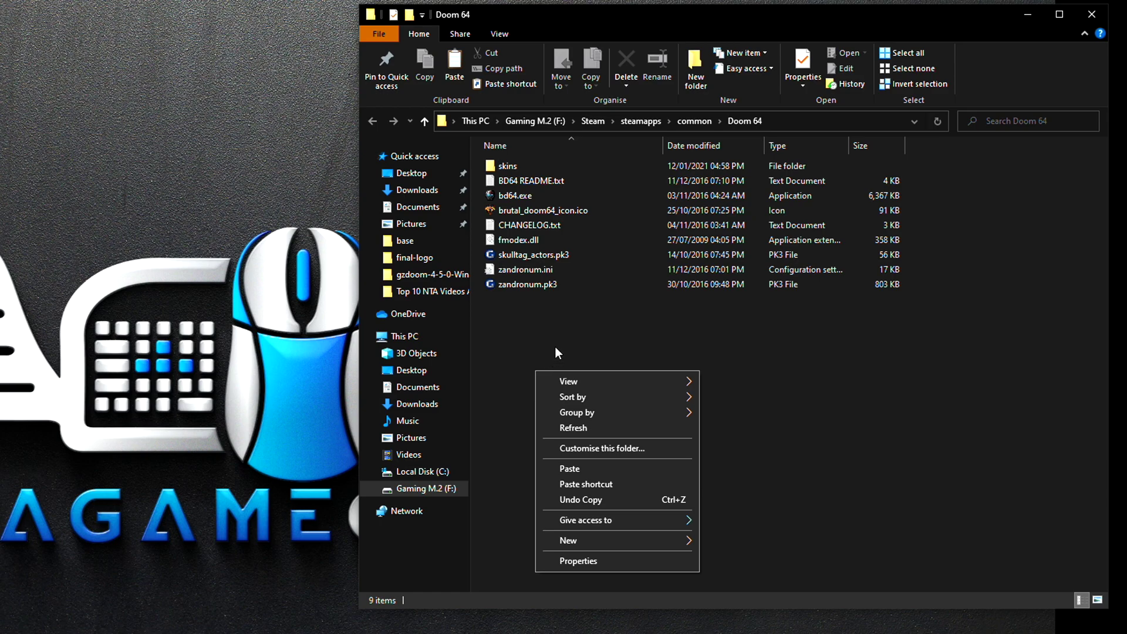
left_click(589, 470)
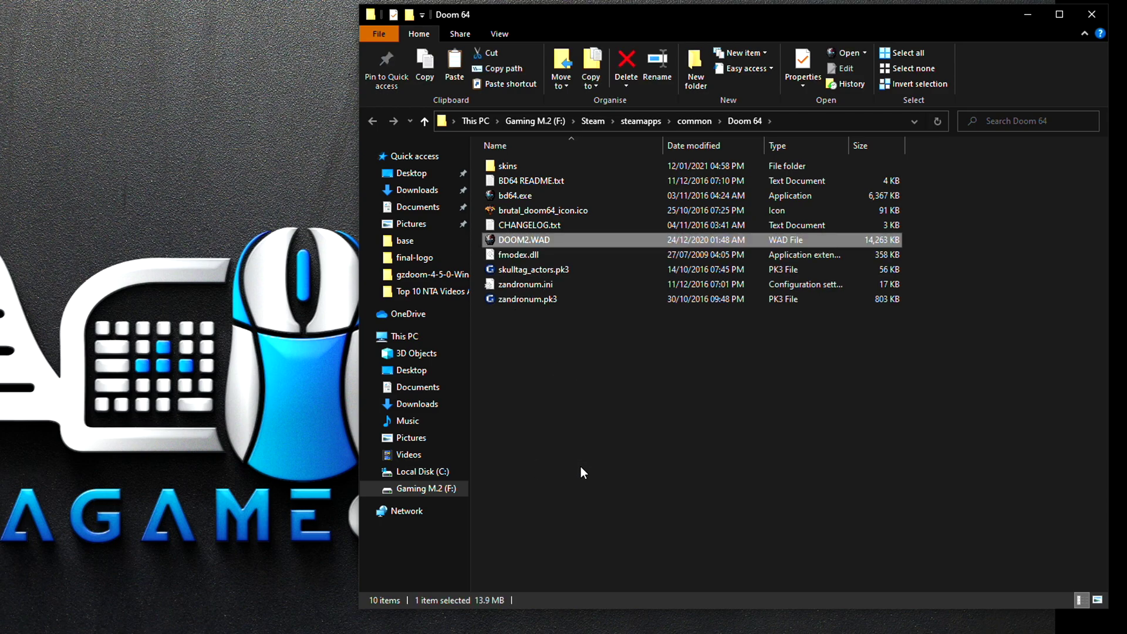
left_click(551, 421)
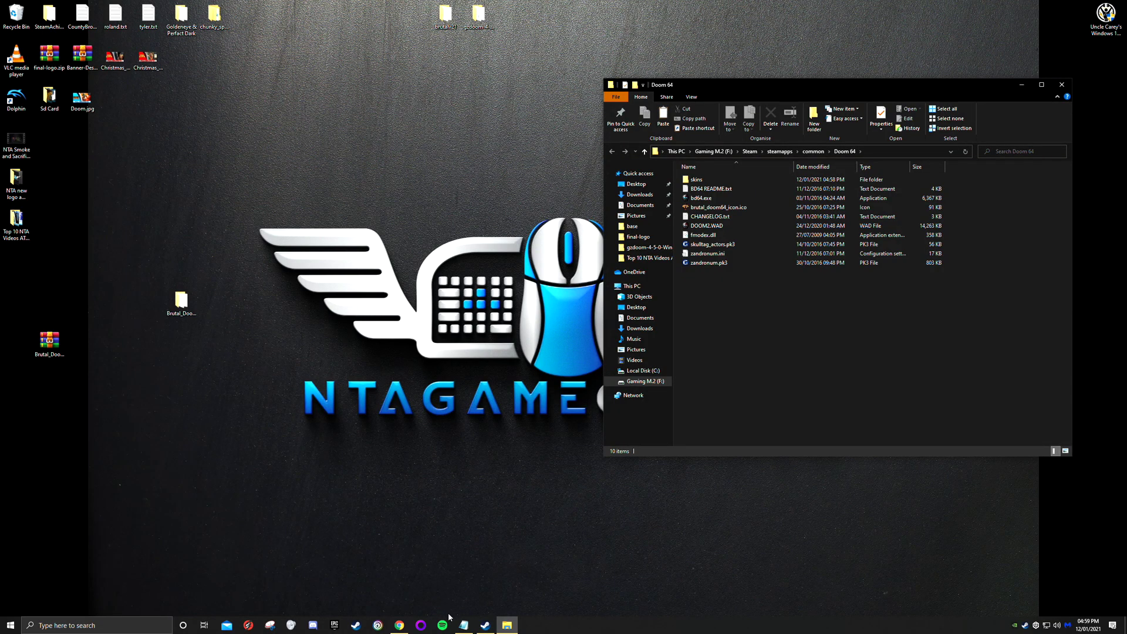
Rename bd64.exe to DOOM64_x64.exe using the name taken from the Notepad note.
left_click(464, 626)
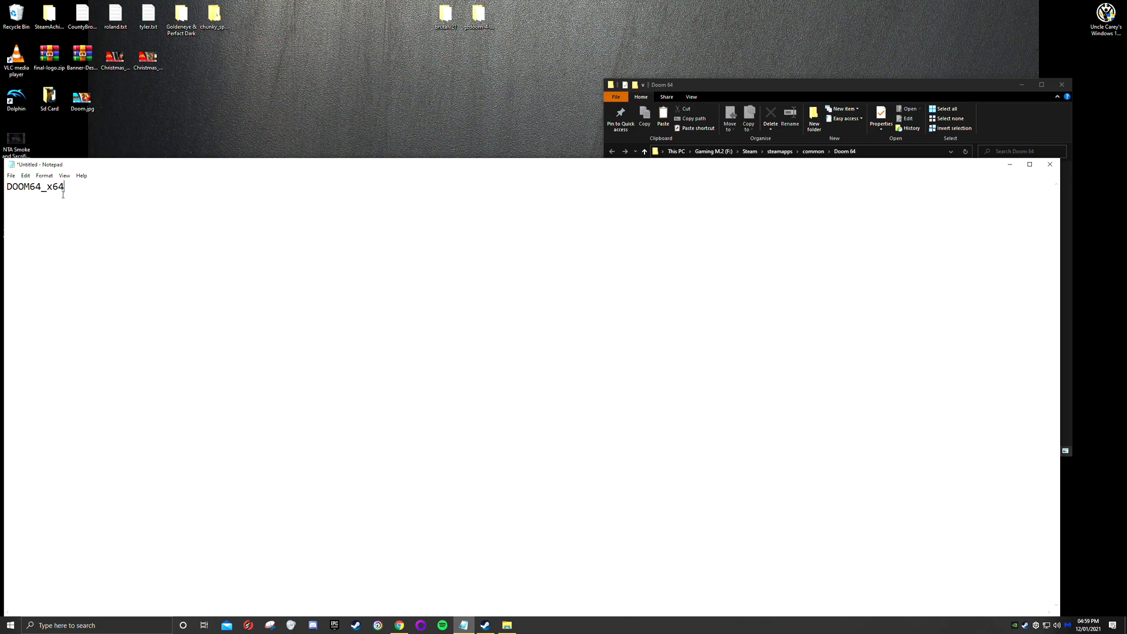
left_click_drag(133, 167, 224, 252)
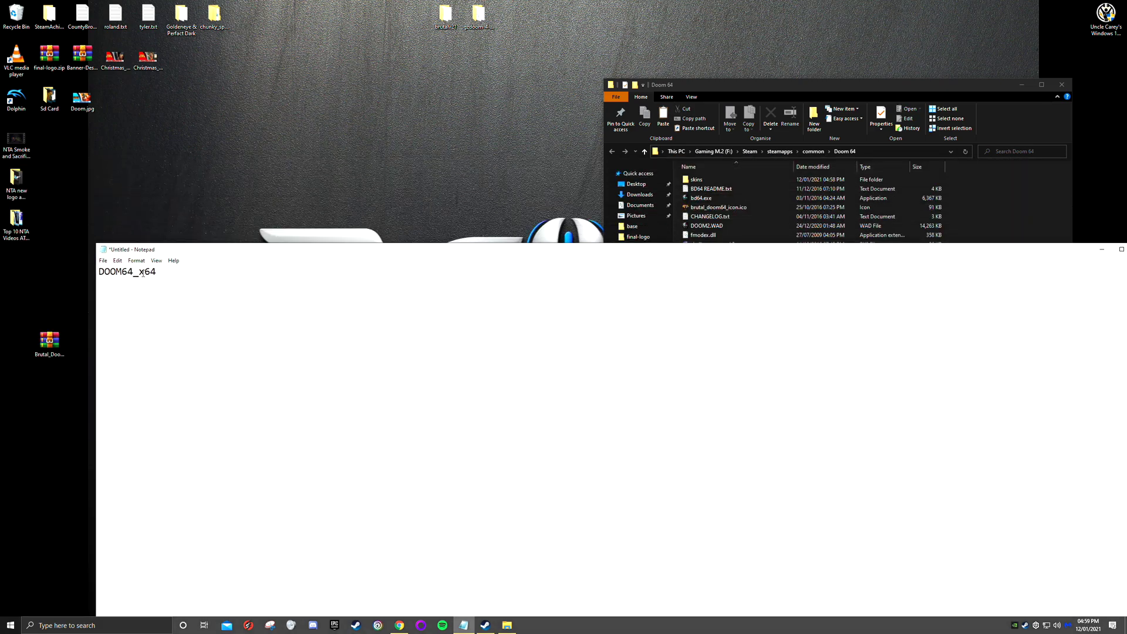
left_click_drag(167, 275, 99, 276)
key("ctrl+c")
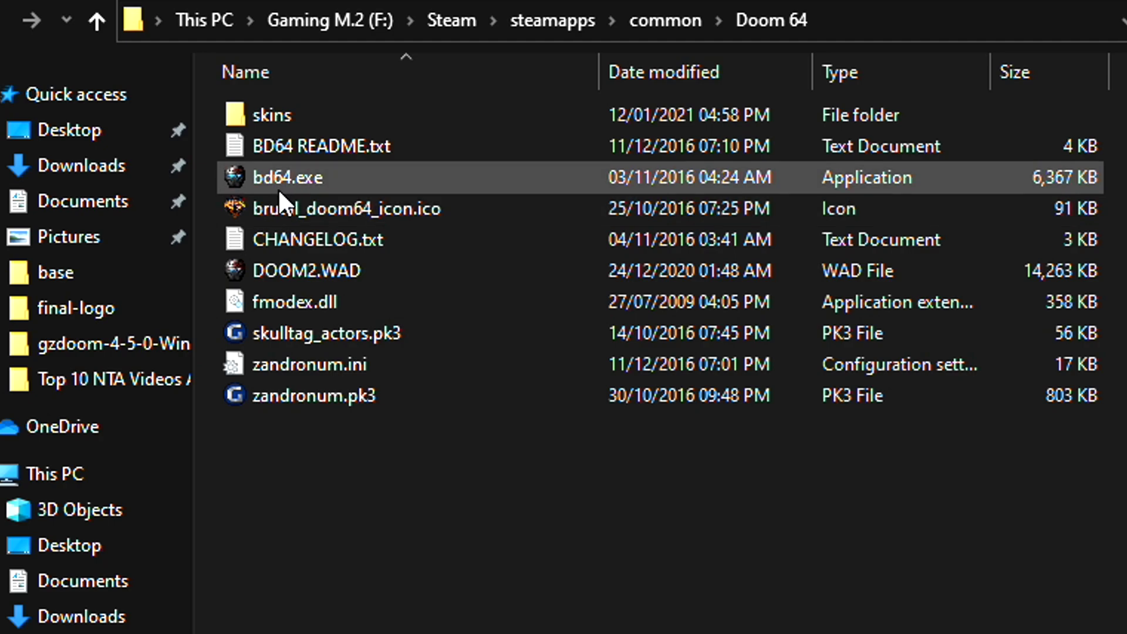
mouse_move(278, 187)
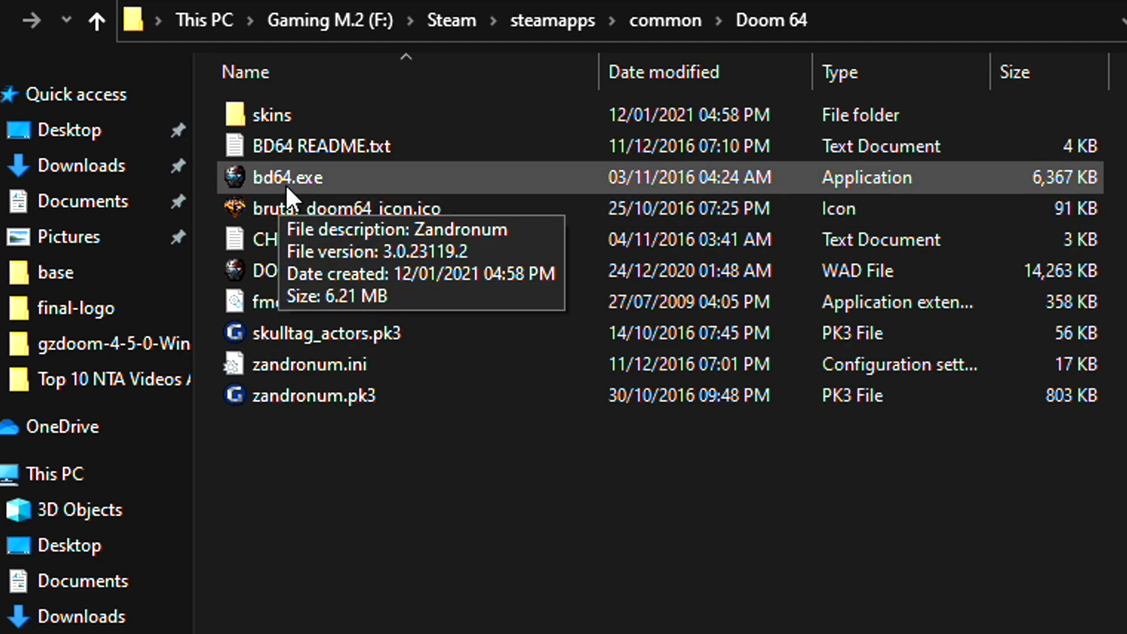
right_click(287, 185)
key("m")
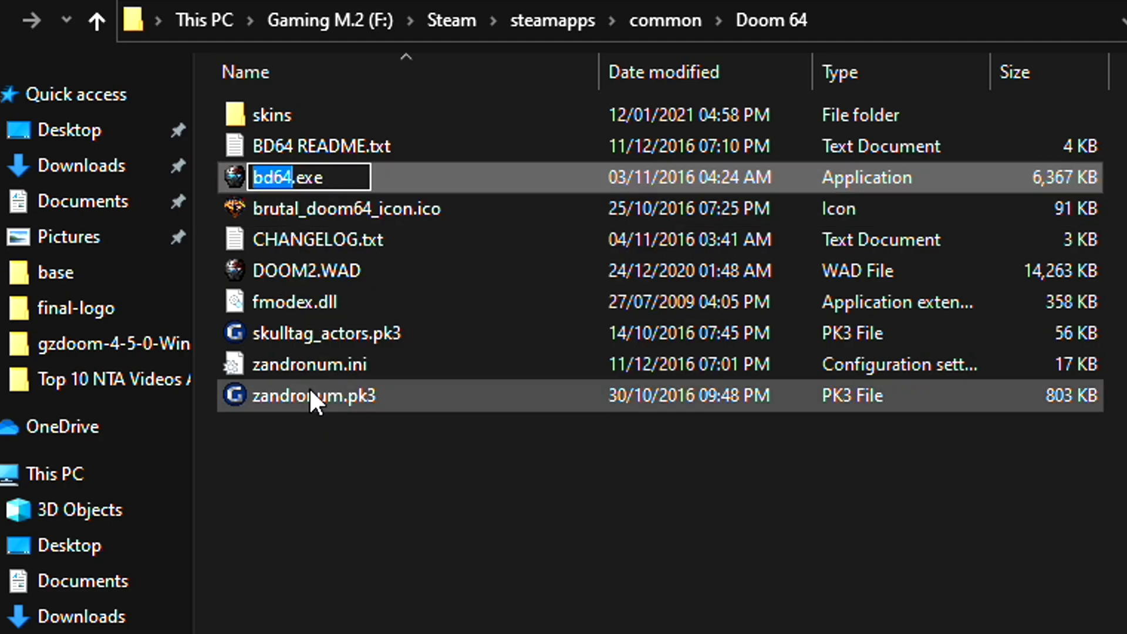
key("ctrl+v")
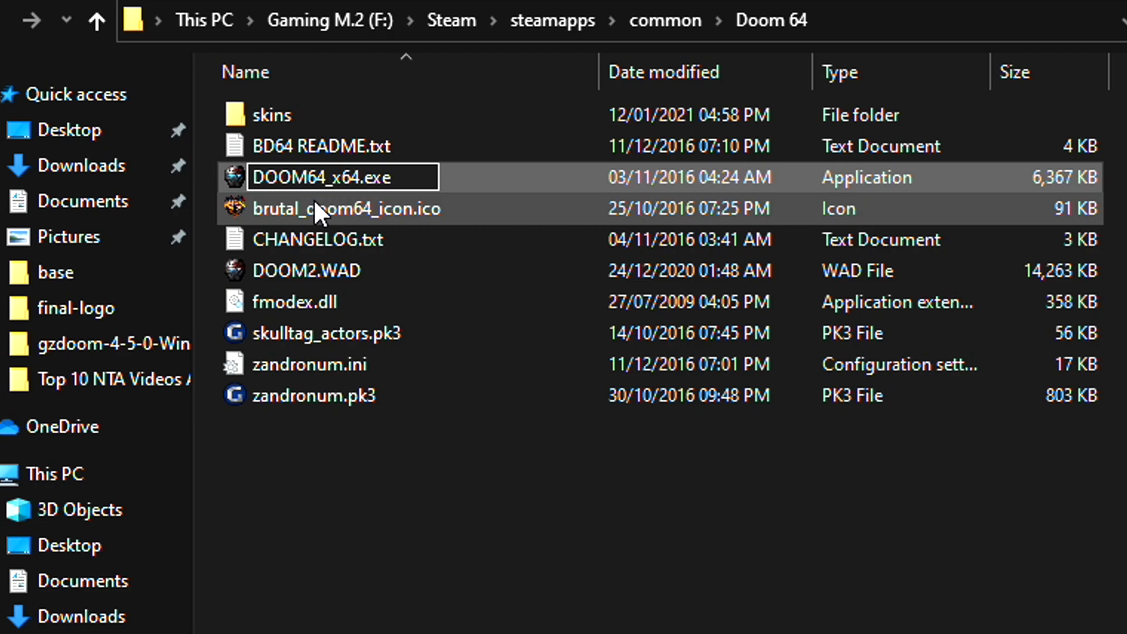
left_click(389, 510)
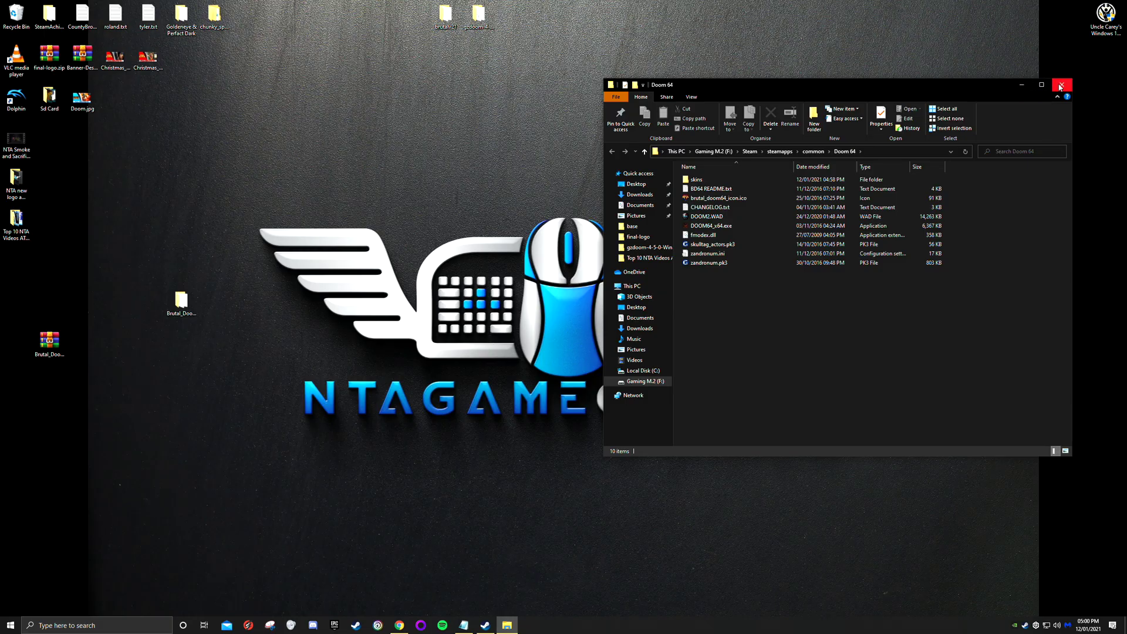
Play DOOM 64 from the Steam library, loading Zandronum's Brutal Doom 64 title screen.
left_click(1060, 87)
right_click(485, 624)
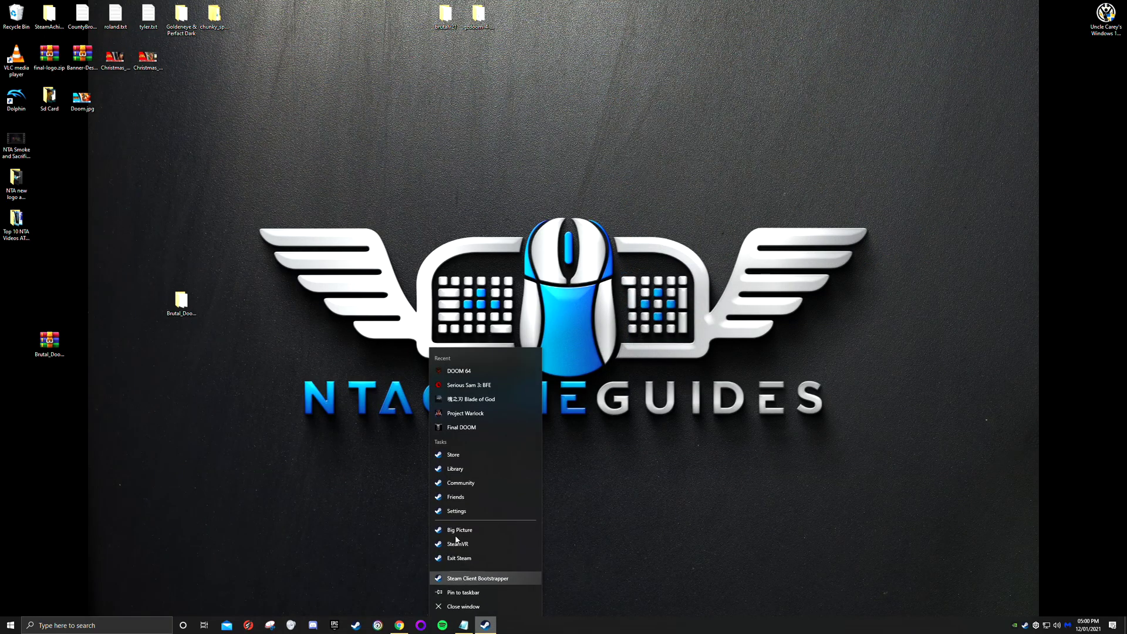
left_click(459, 474)
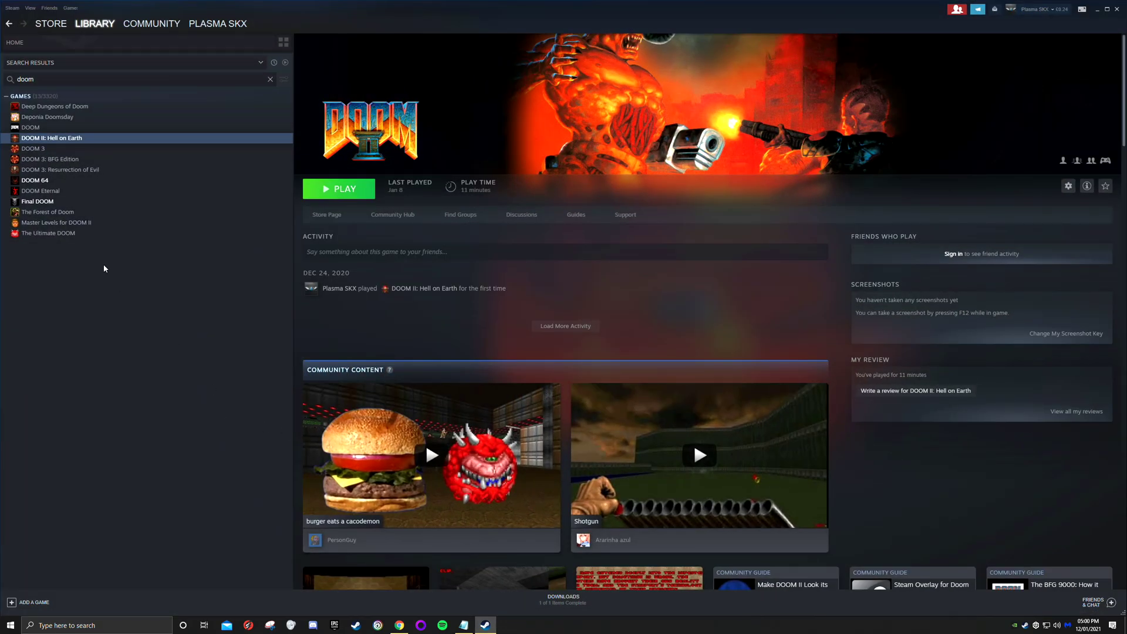
left_click(56, 181)
left_click(342, 191)
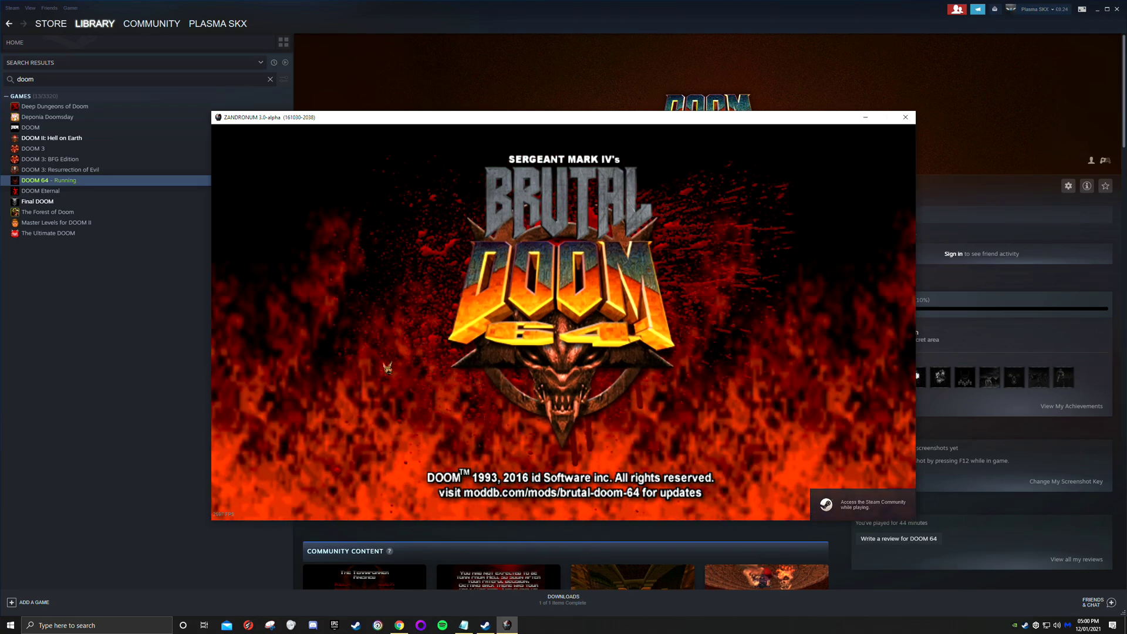
Start a new Brutal Doom 64 campaign with a class and difficulty, play briefly, then quit.
key("Escape")
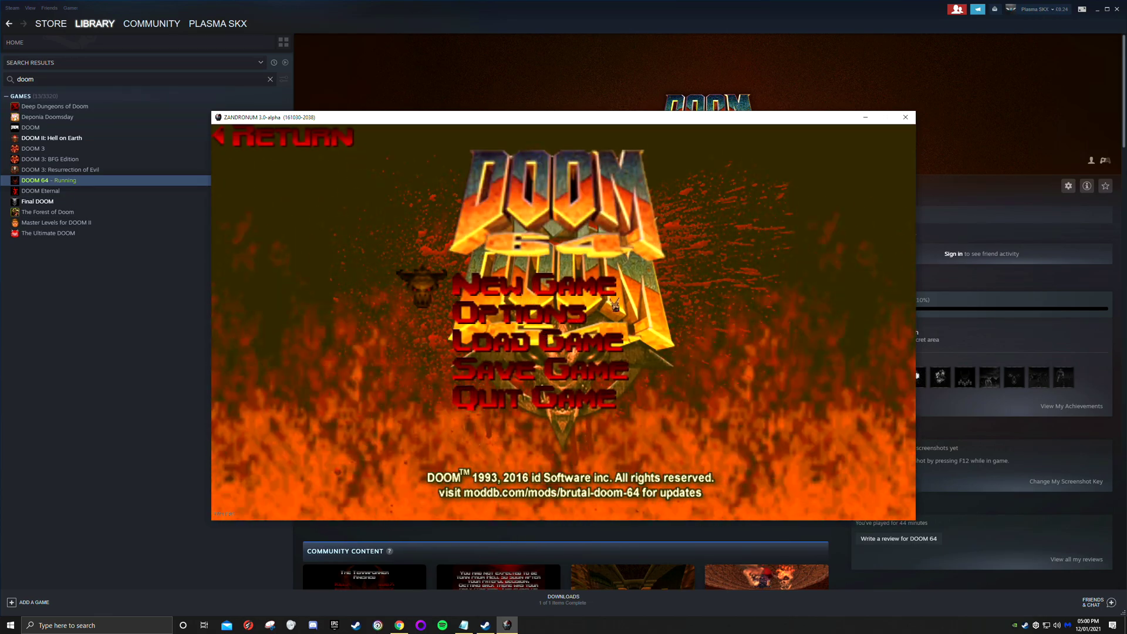
left_click(567, 289)
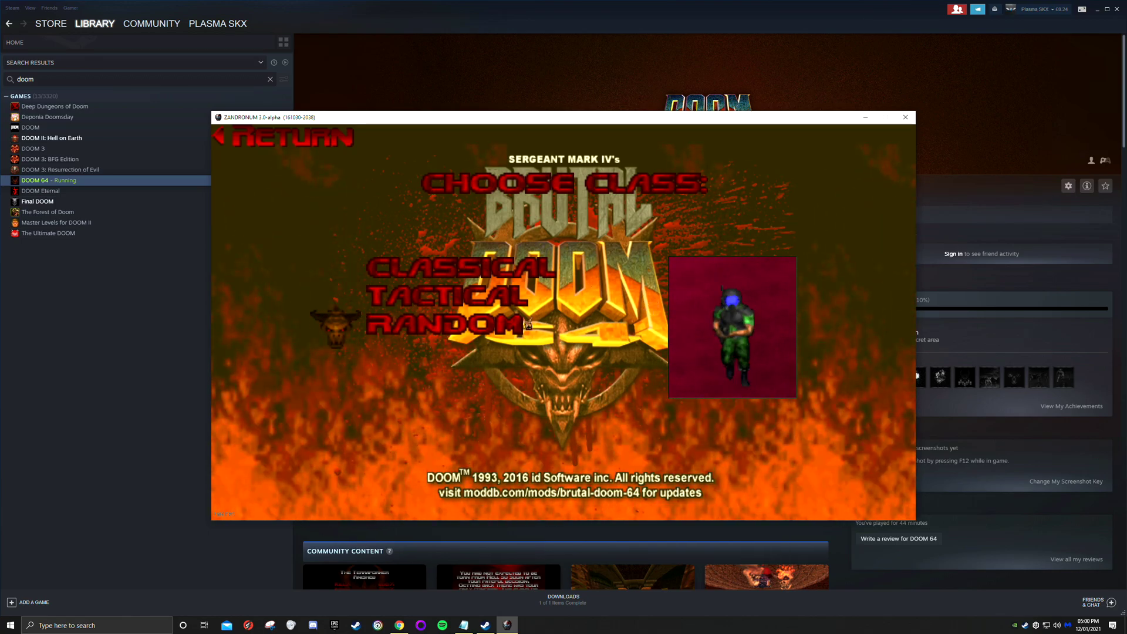
left_click(477, 270)
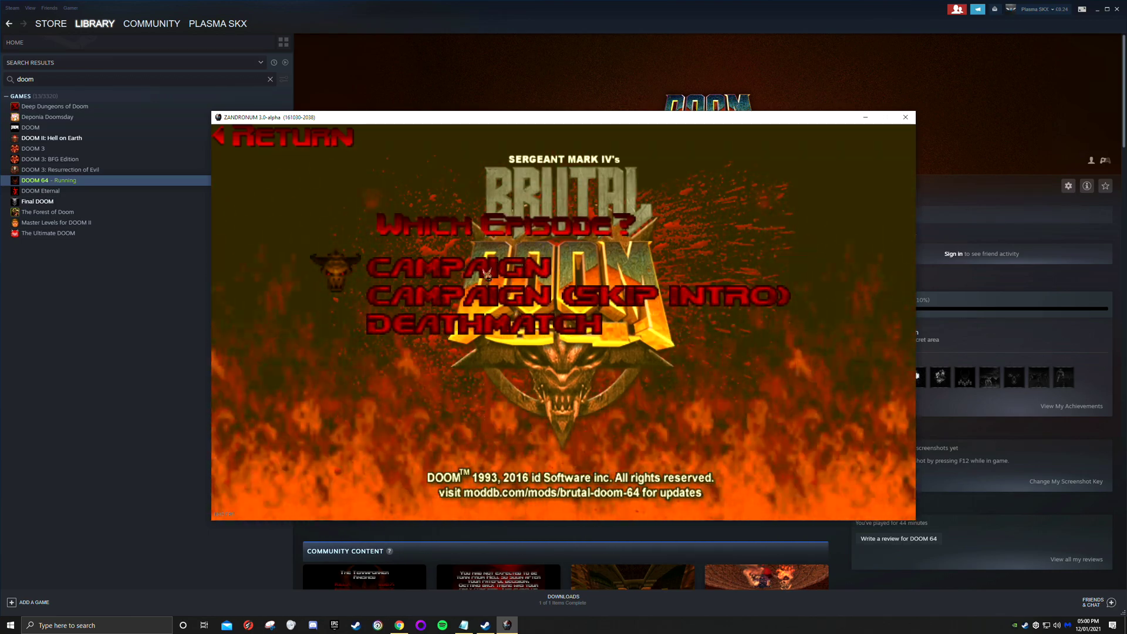
left_click(483, 274)
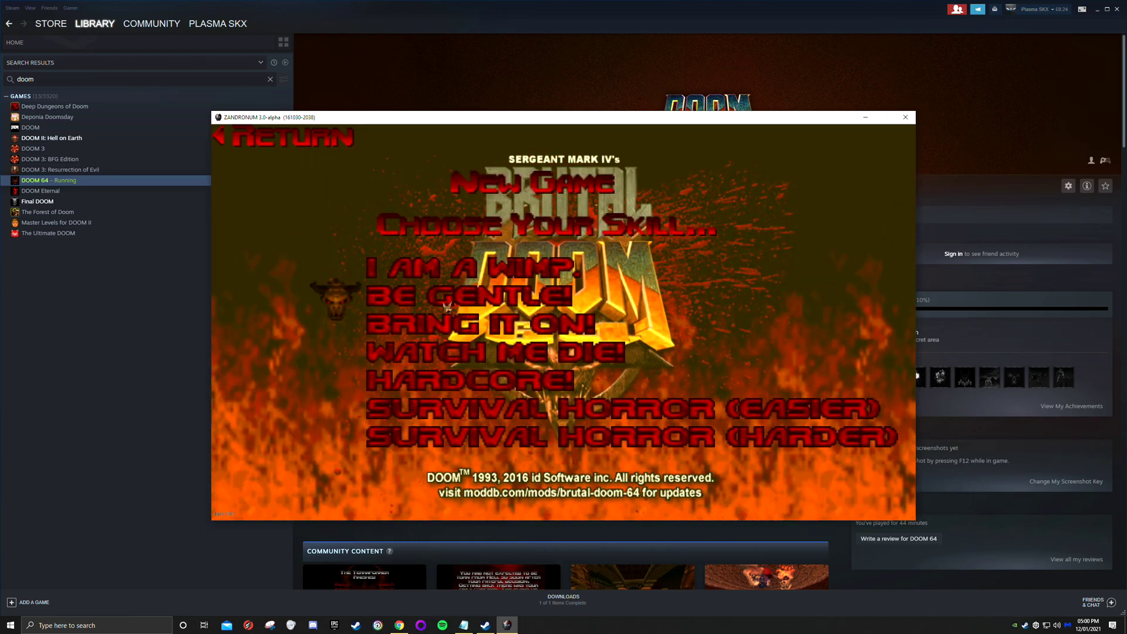
left_click(471, 328)
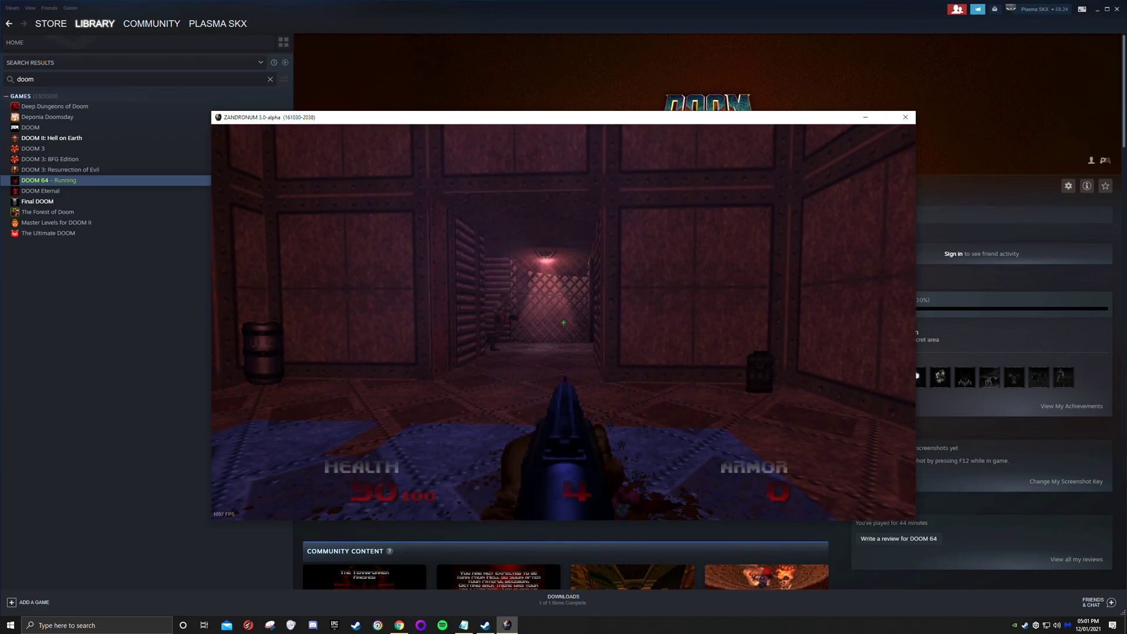
key("alt+F4")
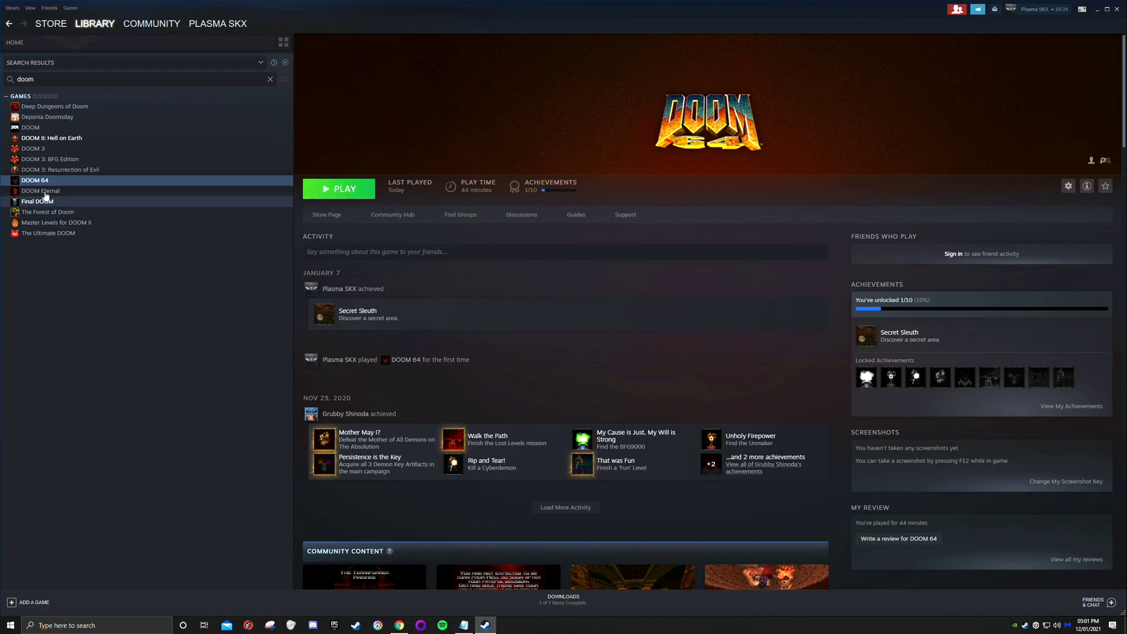
Browse DOOM 64's installed files from its Steam properties' Local Files.
left_click(399, 625)
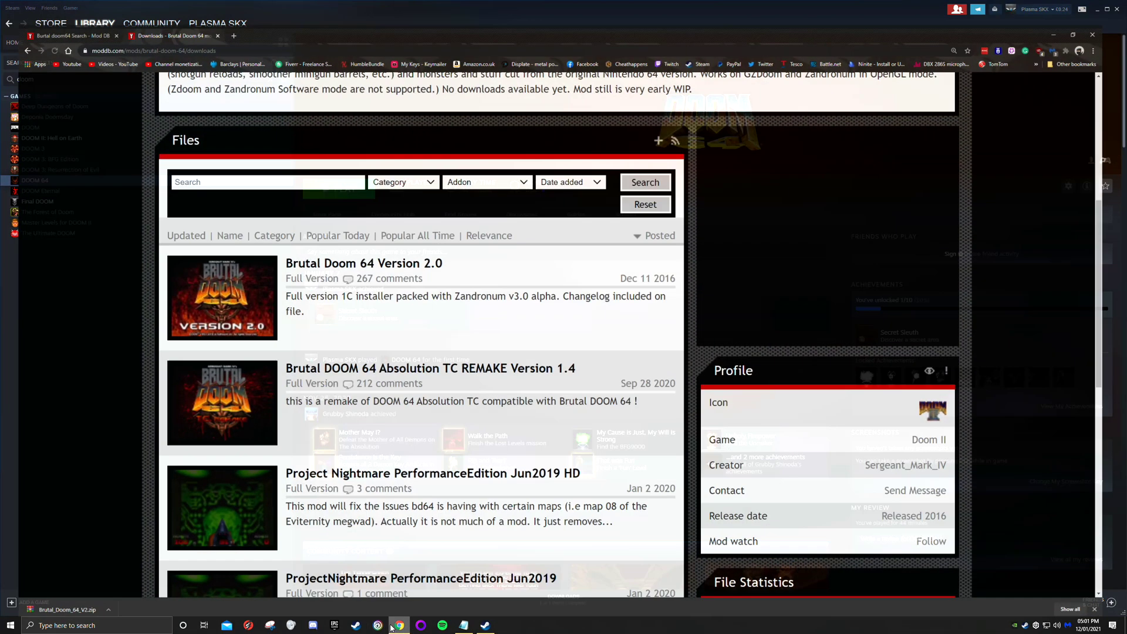
left_click(1076, 6)
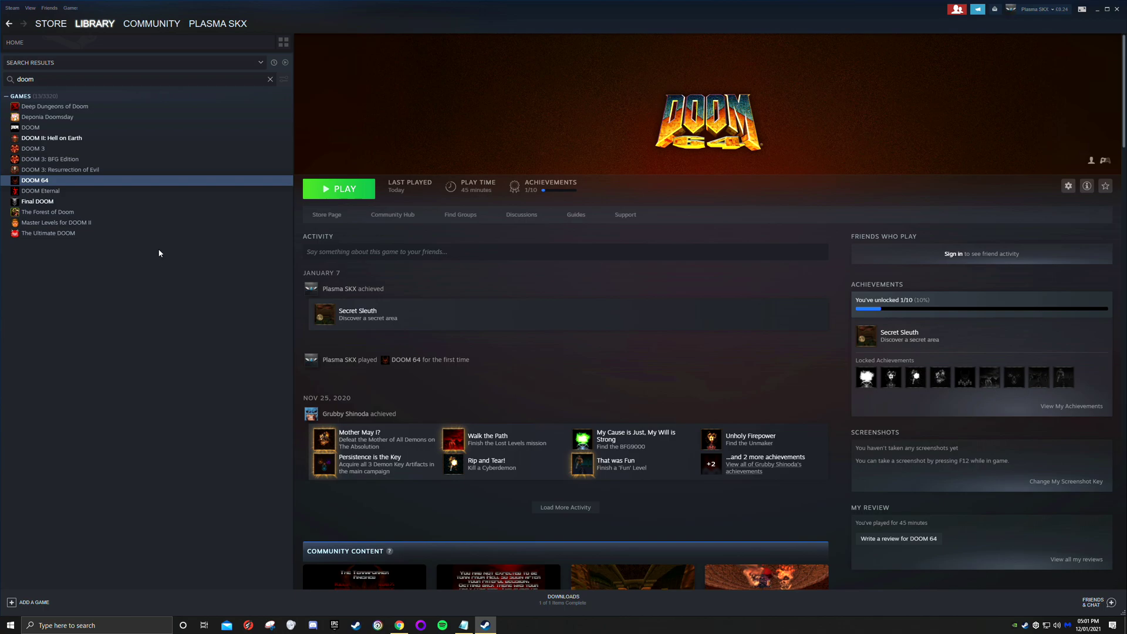
right_click(40, 183)
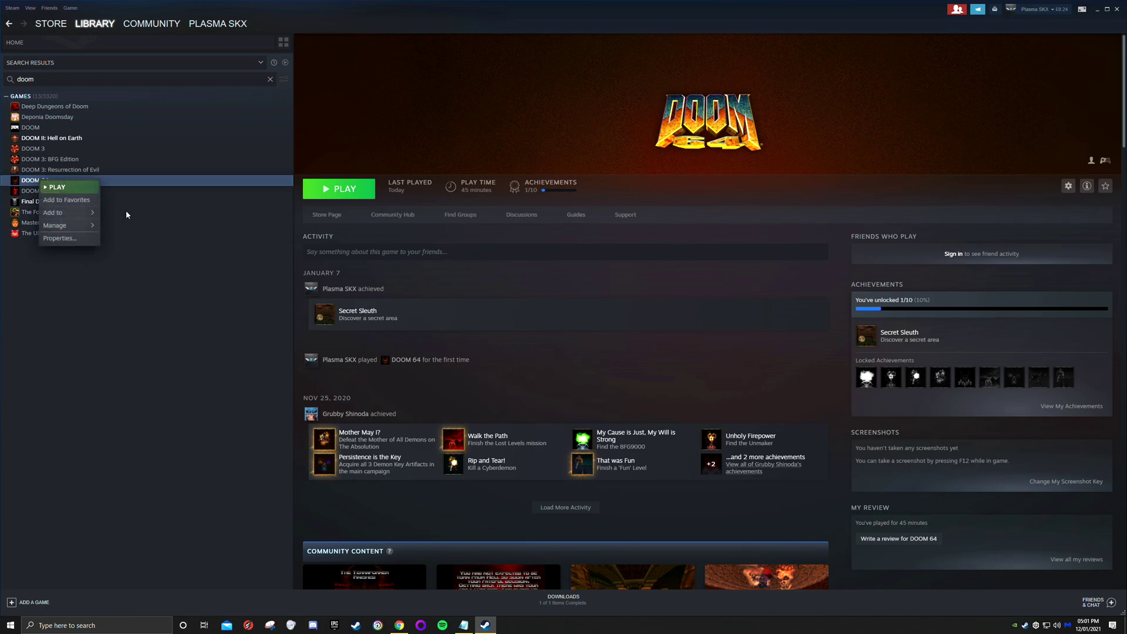
left_click(80, 241)
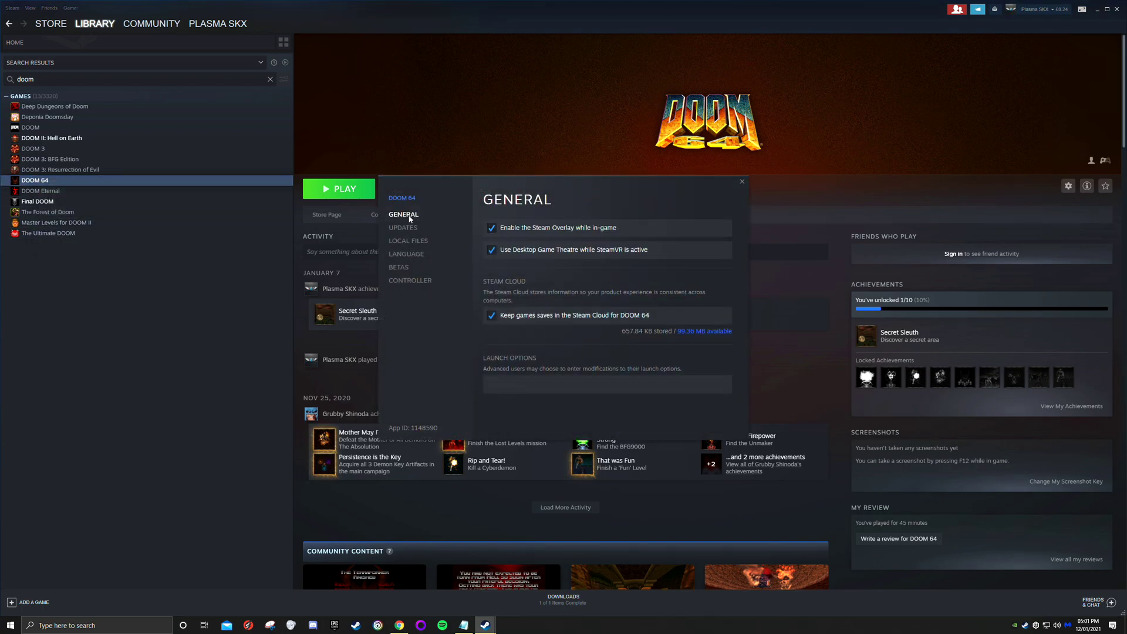
left_click(411, 243)
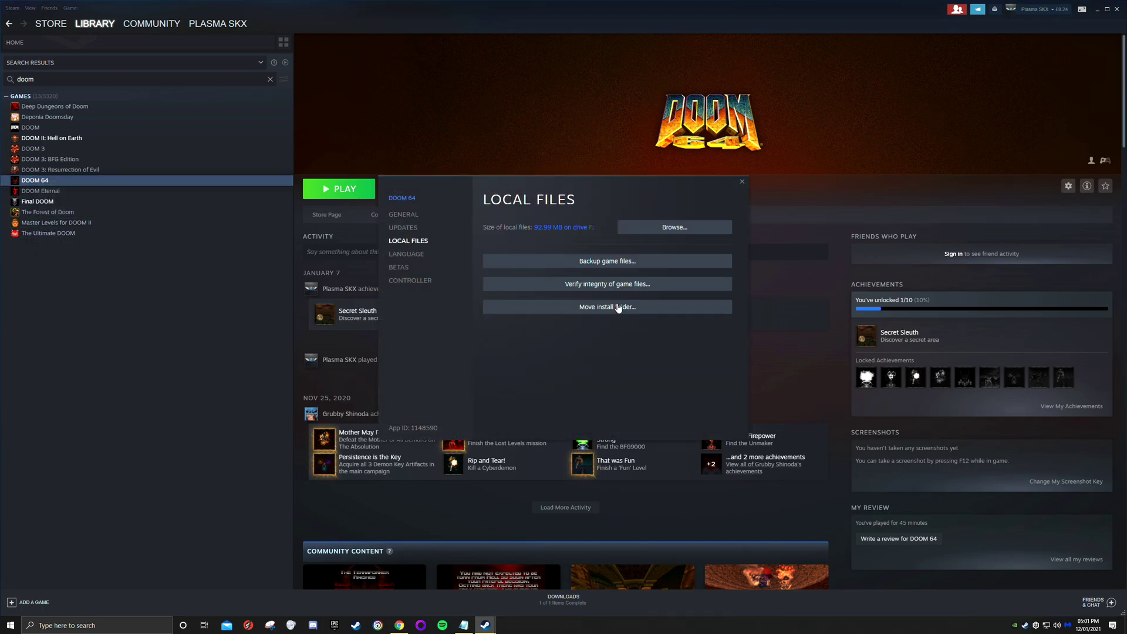
left_click(675, 229)
left_click(742, 181)
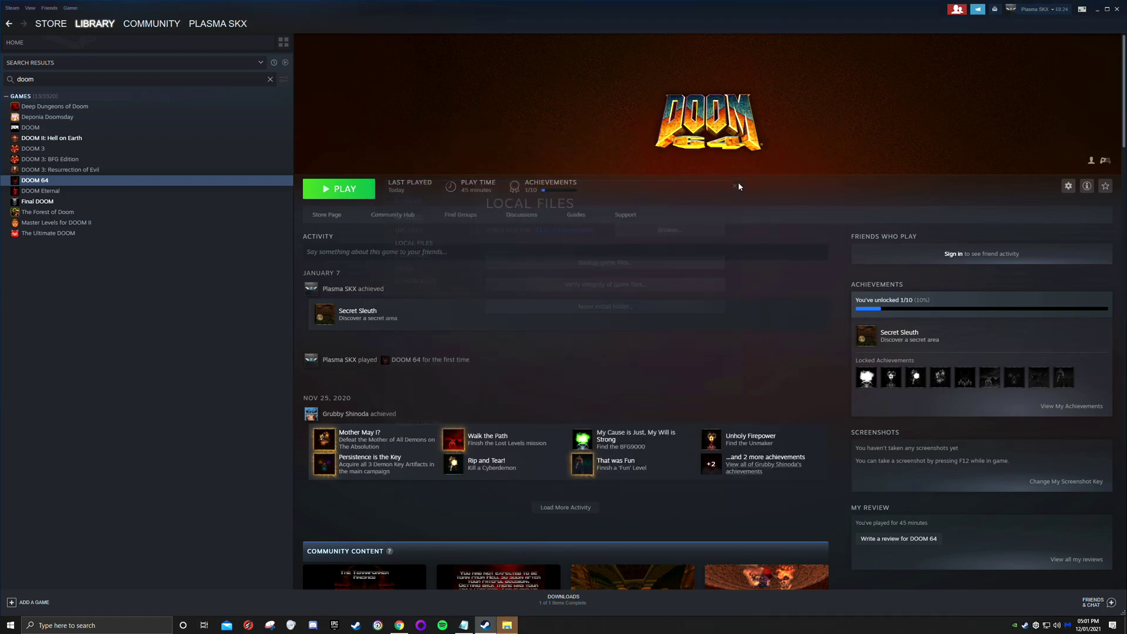
Open the skins folder holding the four PK3 files, with Steam minimised.
left_click(509, 626)
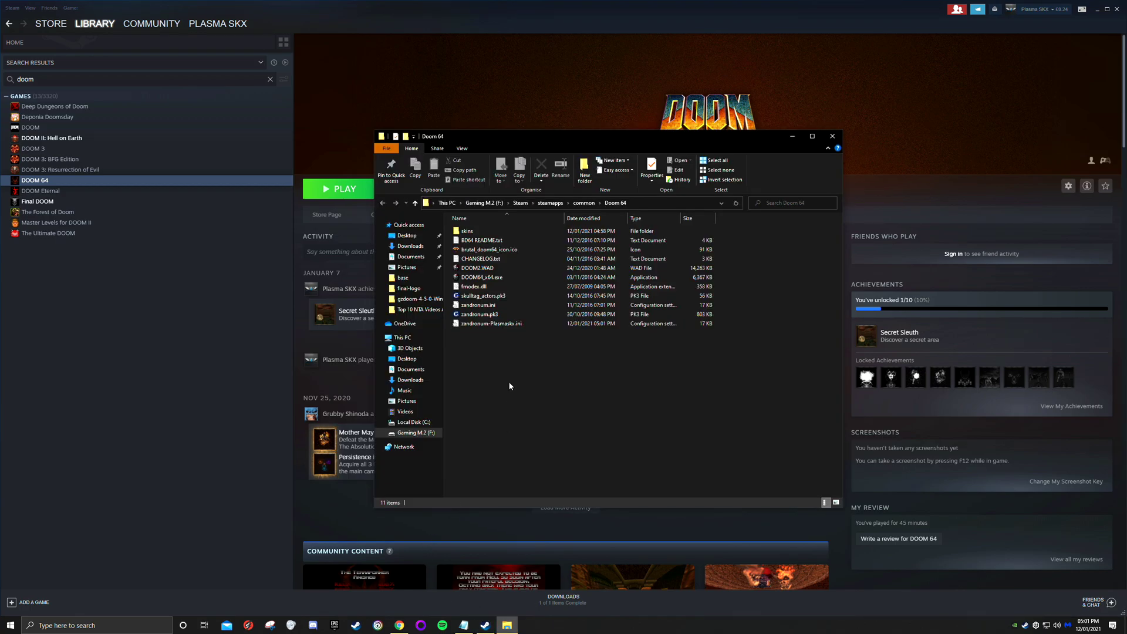
double_click(468, 231)
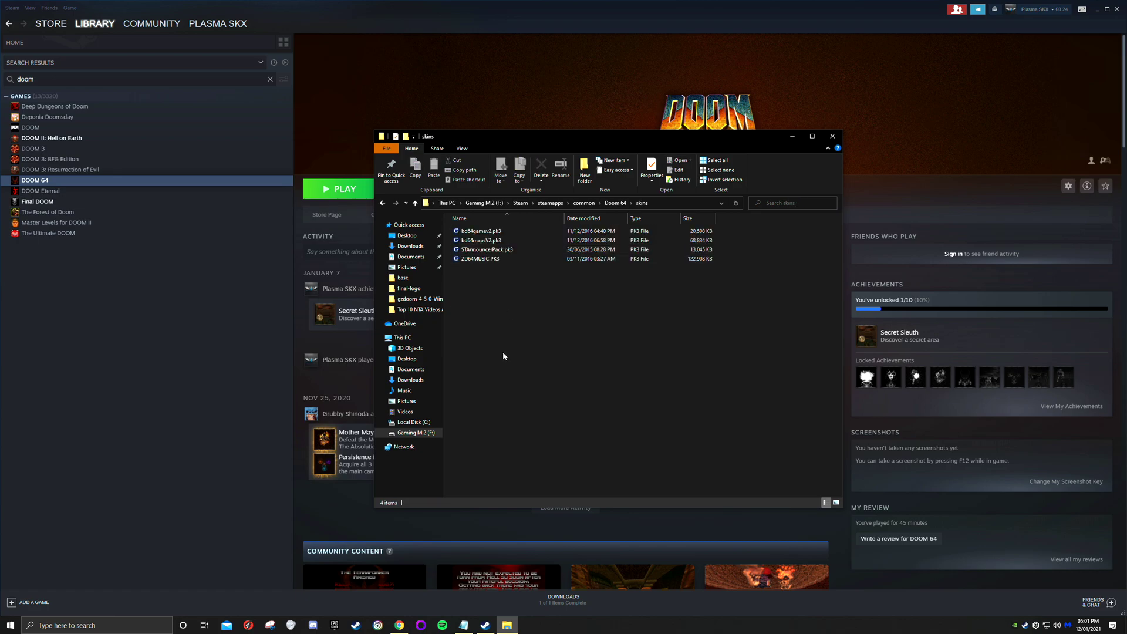
left_click(1098, 10)
left_click_drag(710, 138, 892, 89)
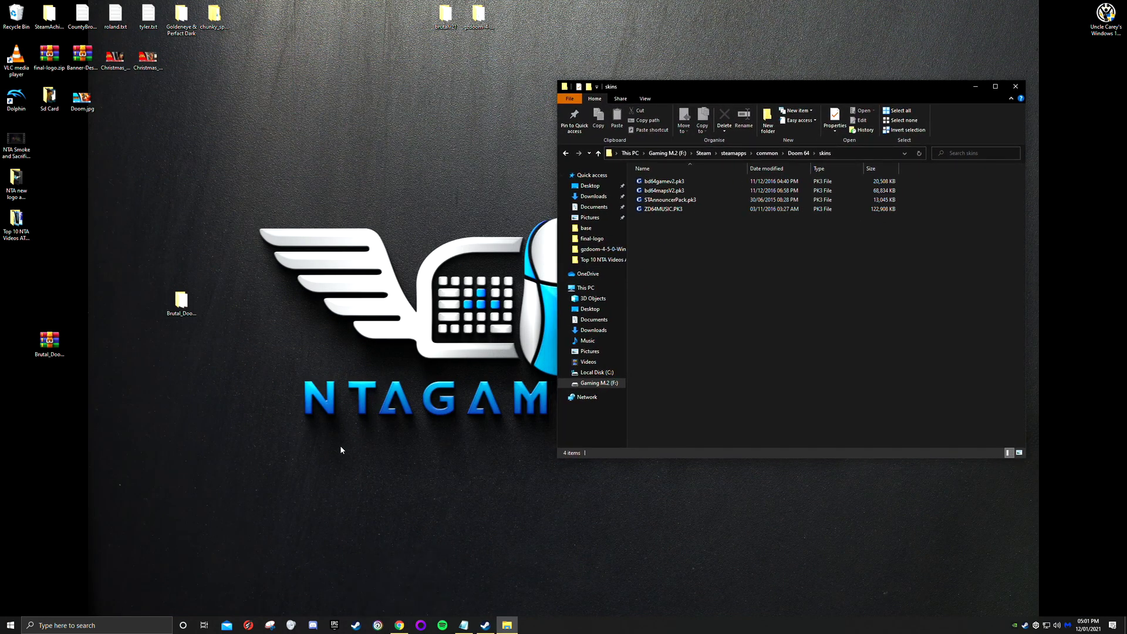
Open the Absolution TC REMAKE Version 1.4 file page on ModDB and start its download.
left_click(400, 626)
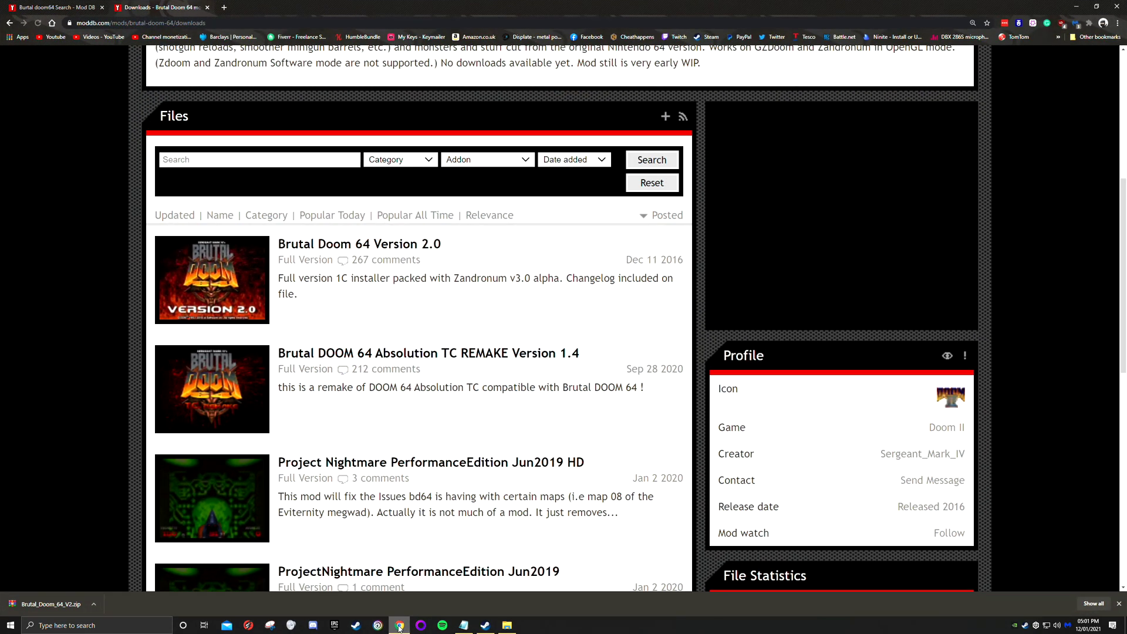
scroll(485, 404, "up", 2)
scroll(485, 403, "down", 2)
left_click(341, 358)
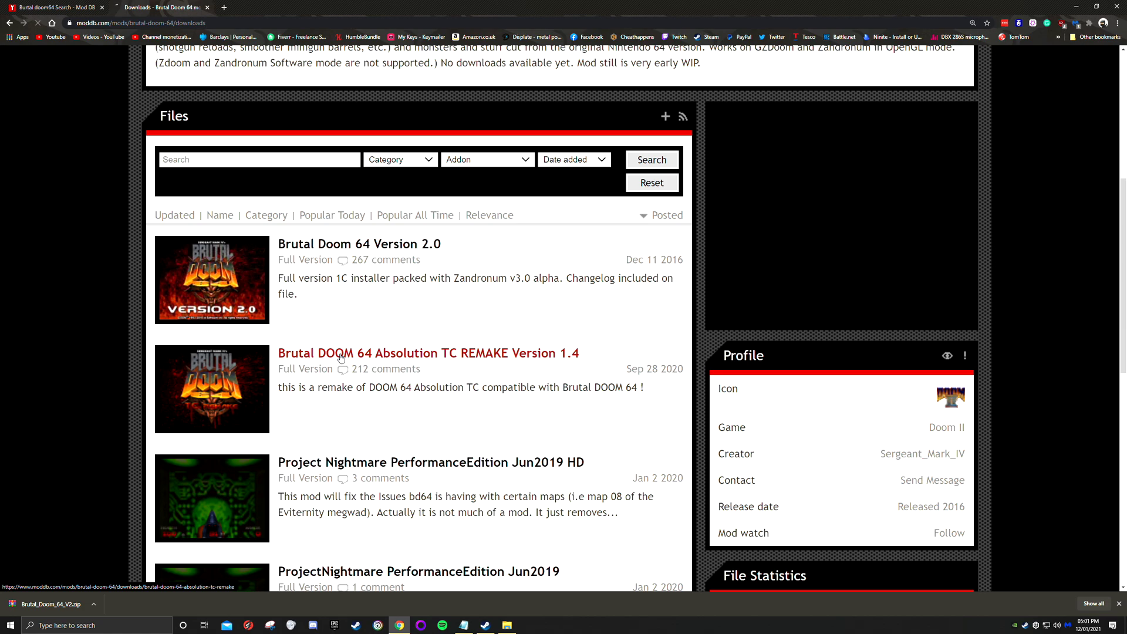
scroll(345, 365, "down", 5)
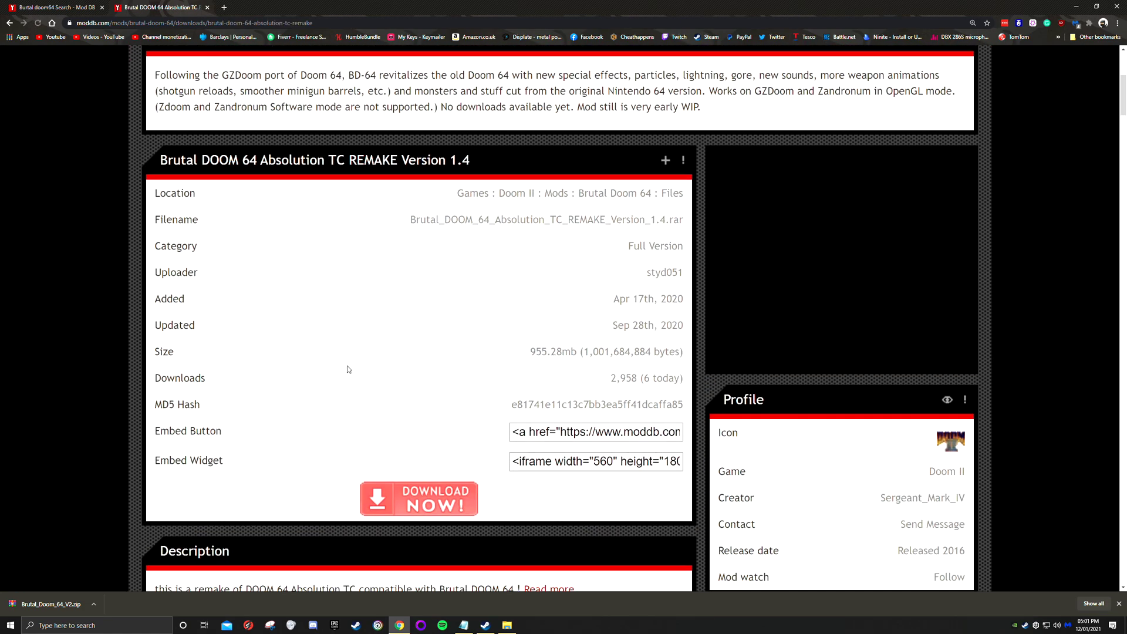
left_click(434, 505)
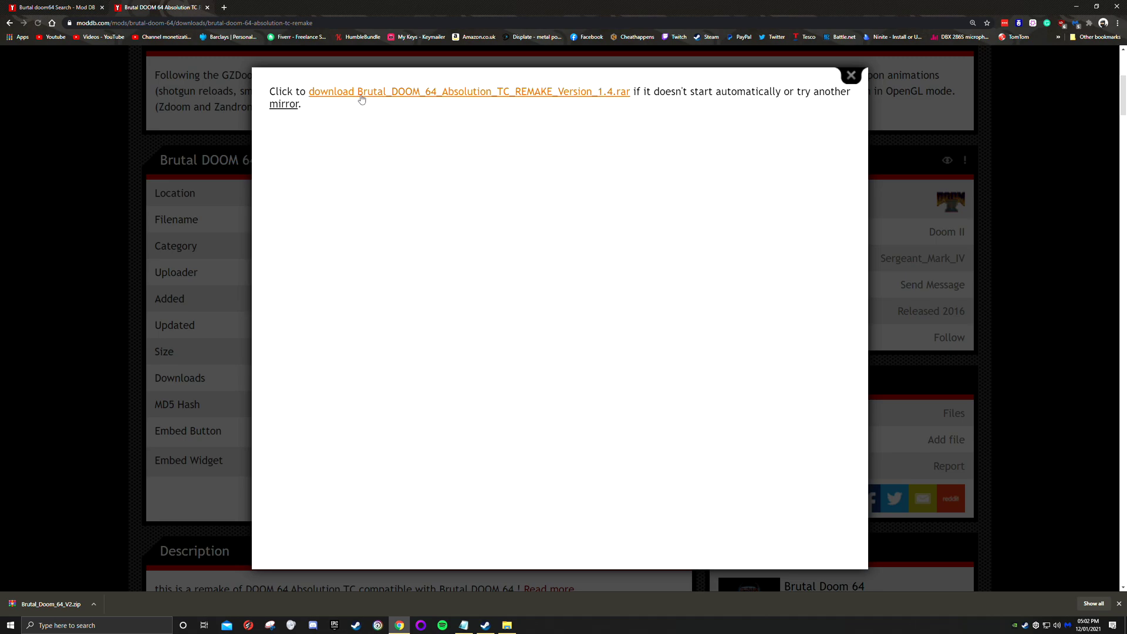
Save the Version 1.4 rar archive to the Desktop, then close Chrome.
left_click(410, 94)
left_click_drag(326, 13, 648, 178)
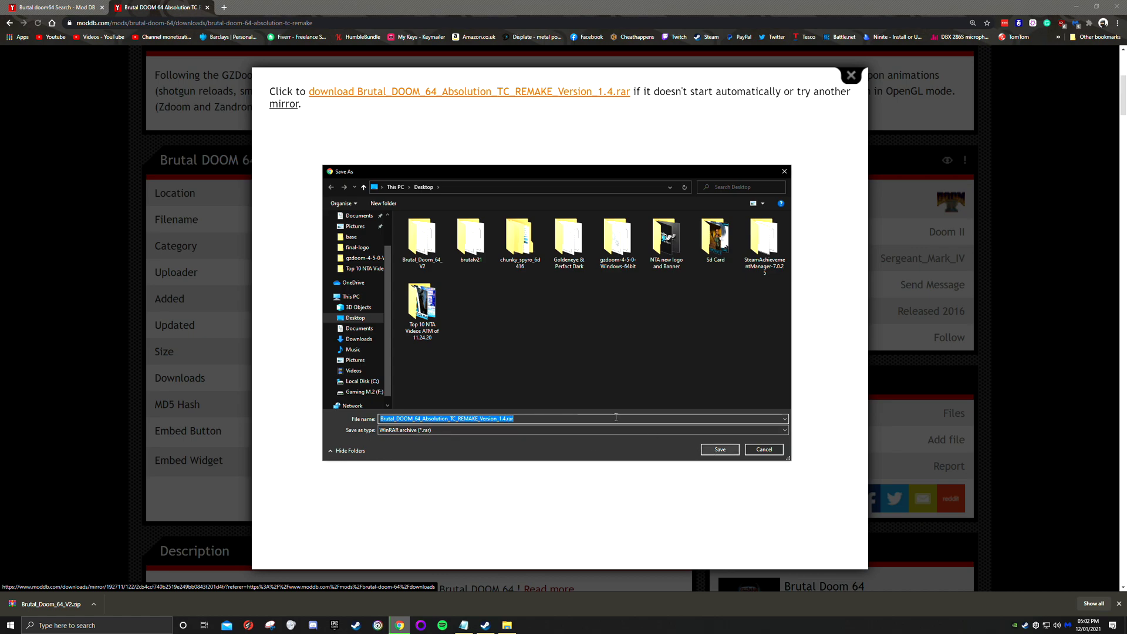
left_click(355, 320)
left_click(721, 449)
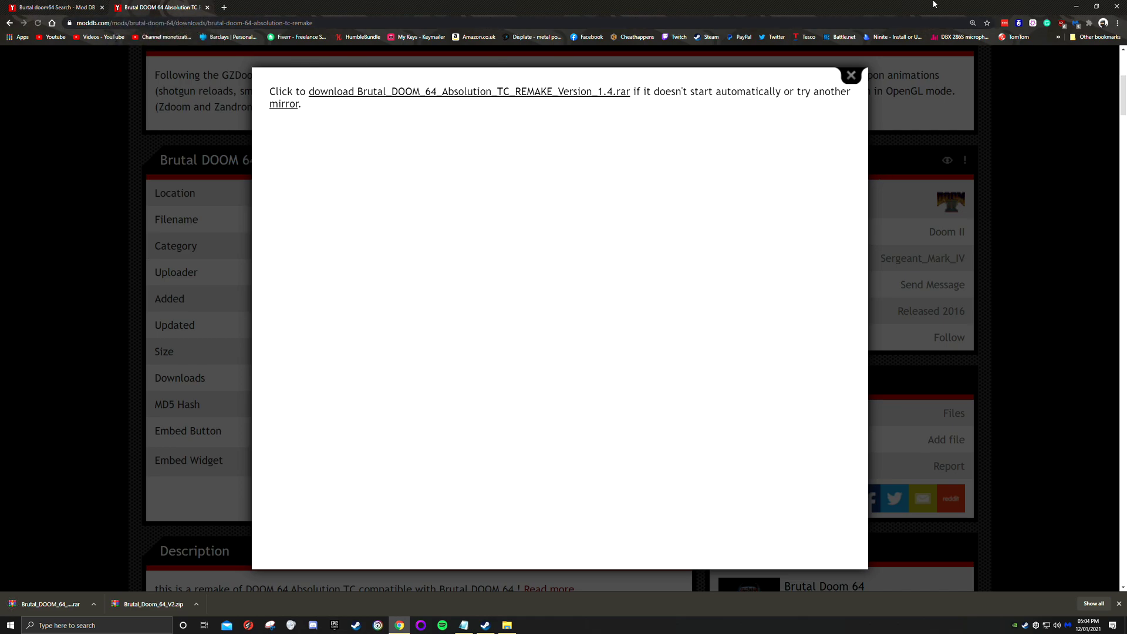
left_click(1117, 8)
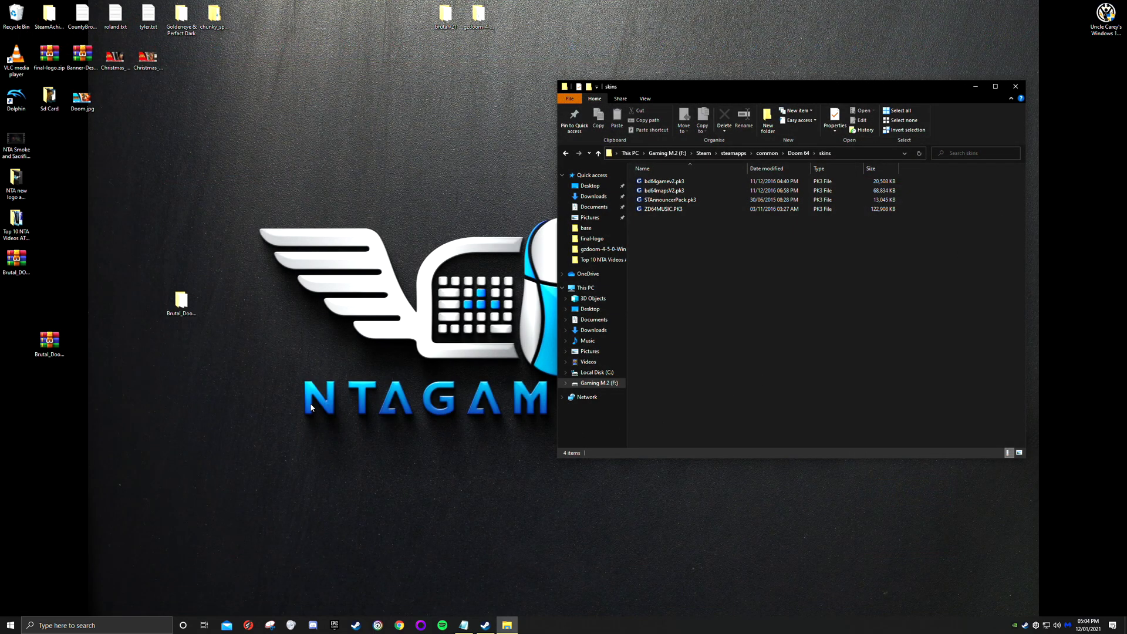
Extract the rar with WinRAR into Brutal_DOOM_64_Absolution_TC_REMAKE_Version_1.4\ on the desktop.
left_click(66, 346)
left_click_drag(16, 261, 86, 412)
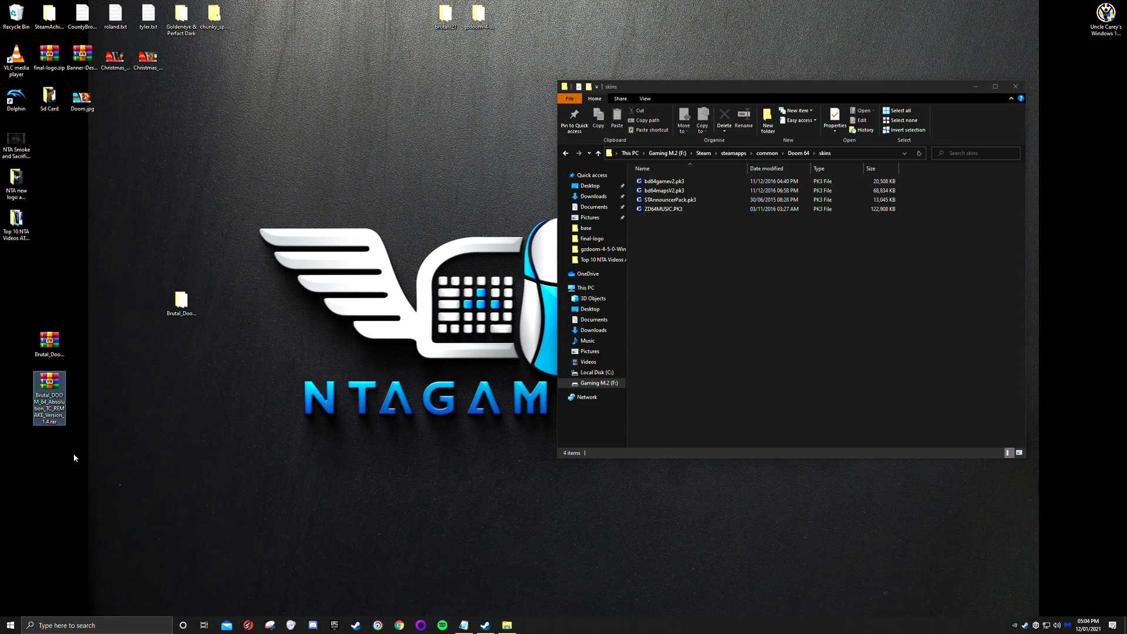
left_click(44, 471)
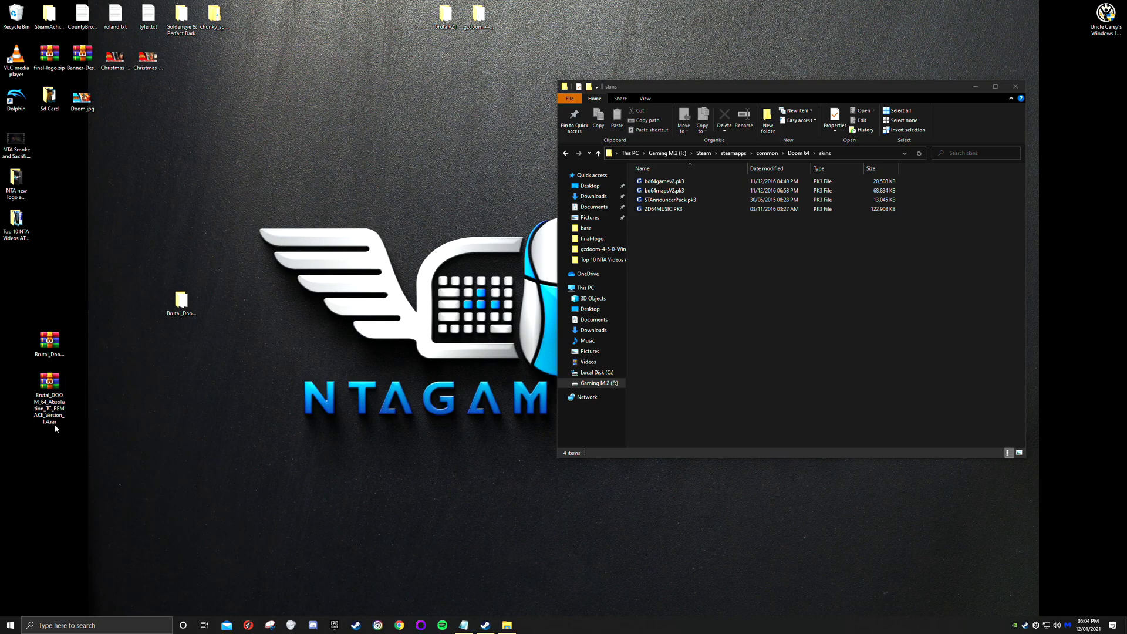
right_click(50, 397)
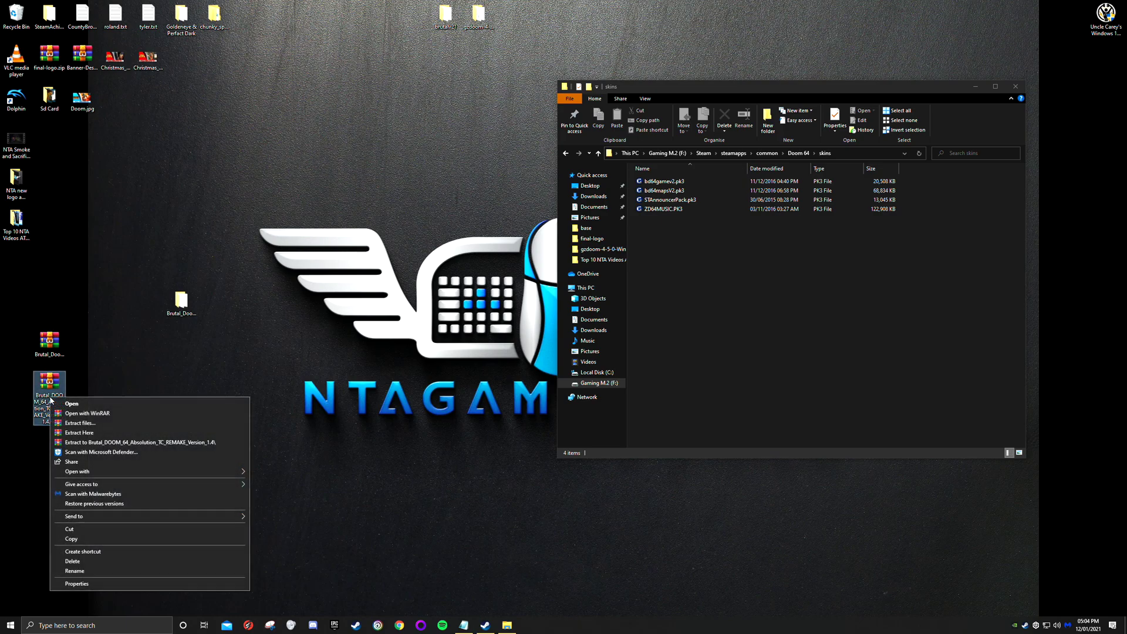
left_click(104, 444)
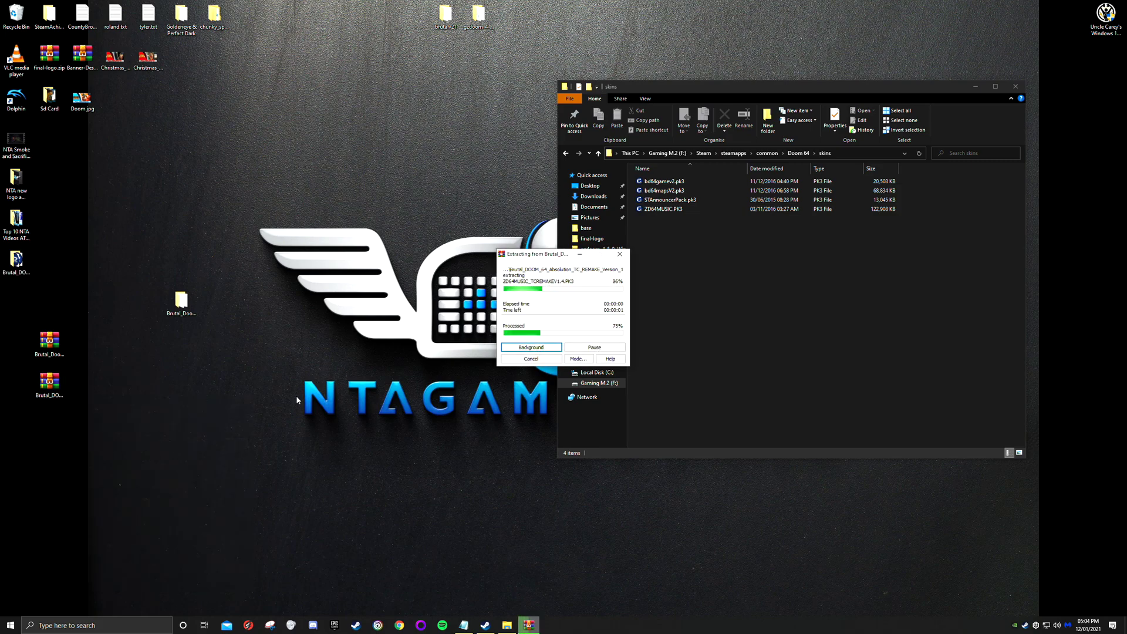
Open the extracted folder showing its three TCREMAKEV1.4 PK3 files.
left_click_drag(16, 264, 151, 320)
left_click(166, 367)
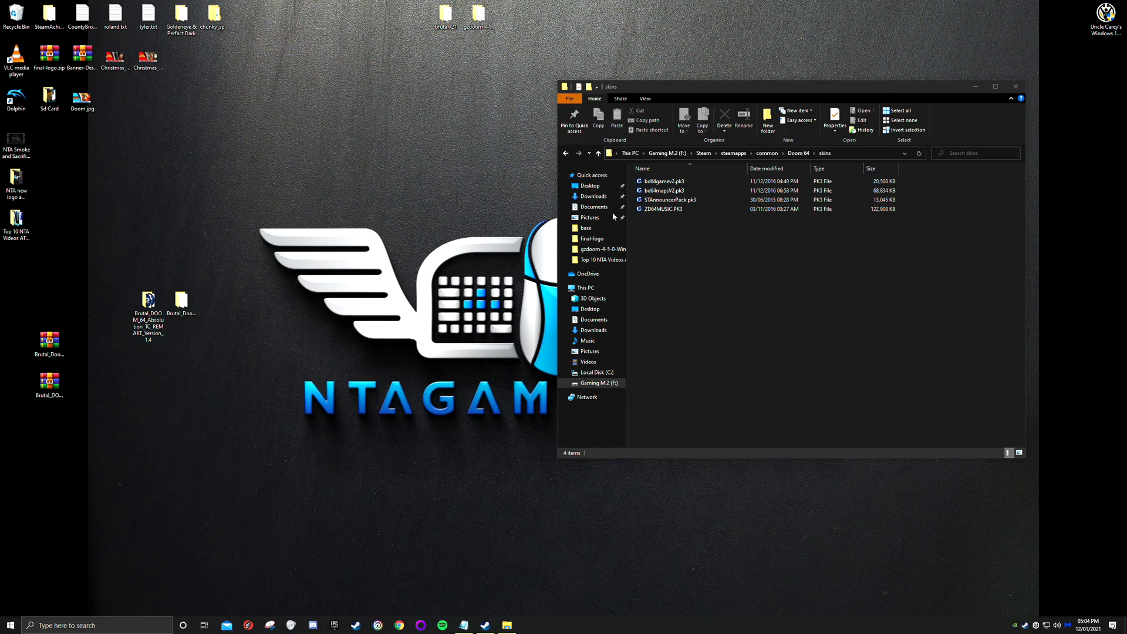
double_click(151, 309)
left_click_drag(770, 97, 283, 91)
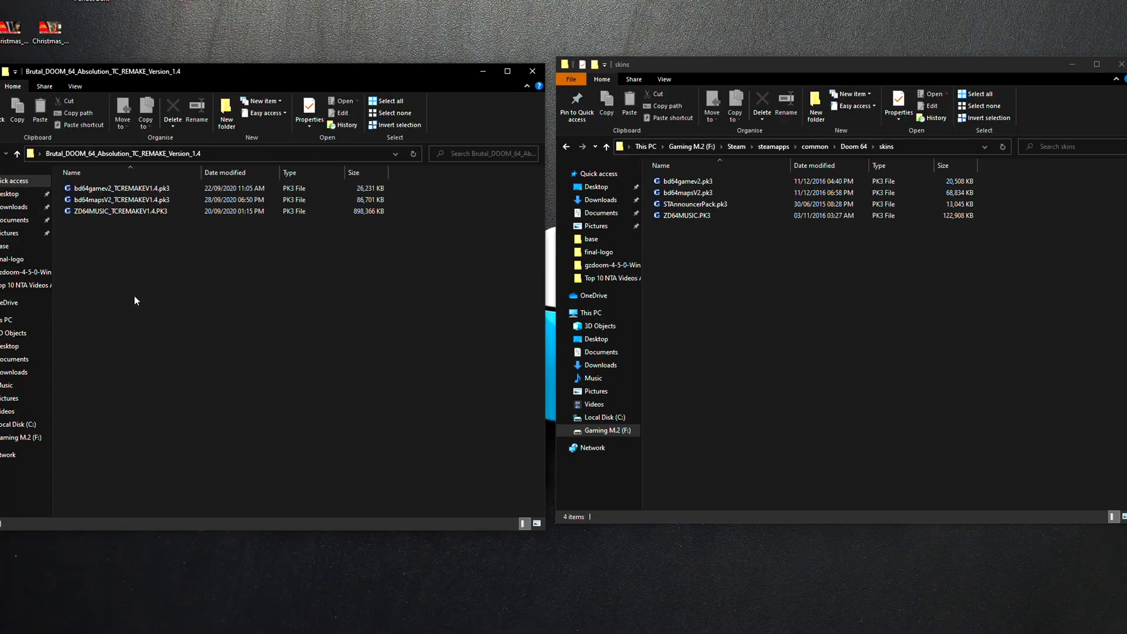
Delete ZD64MUSIC.PK3, bd64mapsV2.pk3 and bd64gamev2.pk3 from the skins folder.
left_click(690, 219)
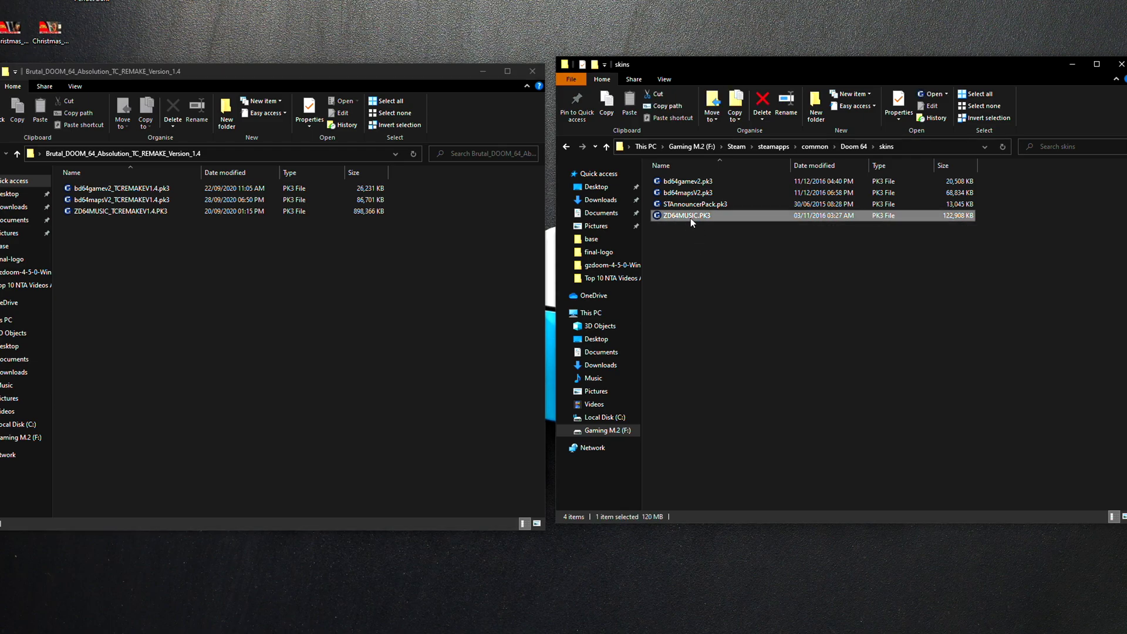
left_click_drag(864, 66, 843, 74)
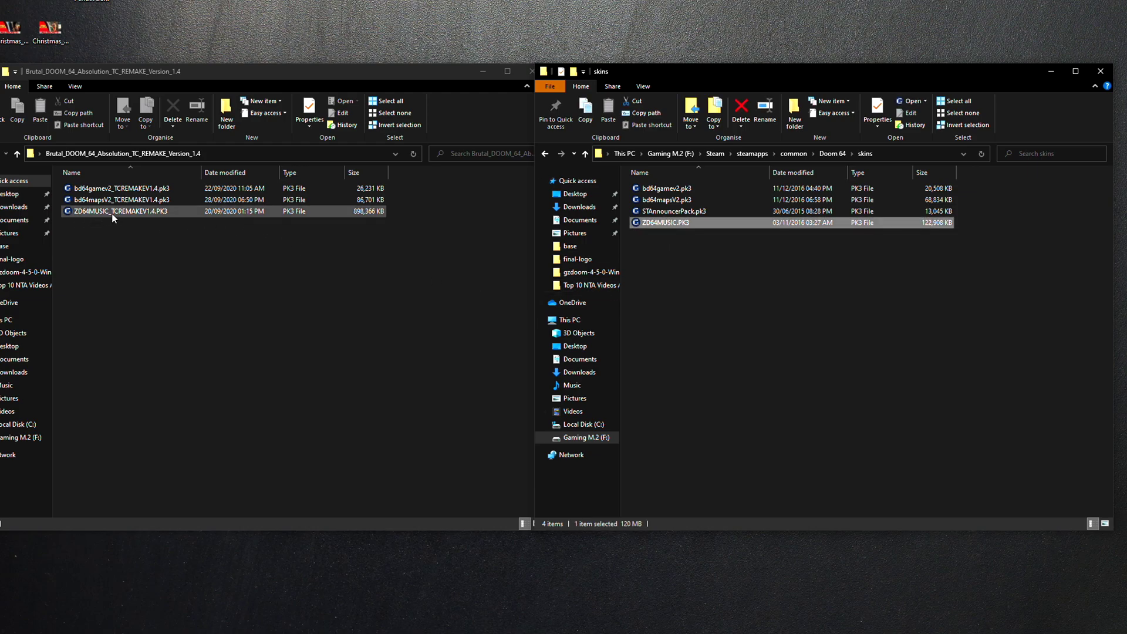
key("Delete")
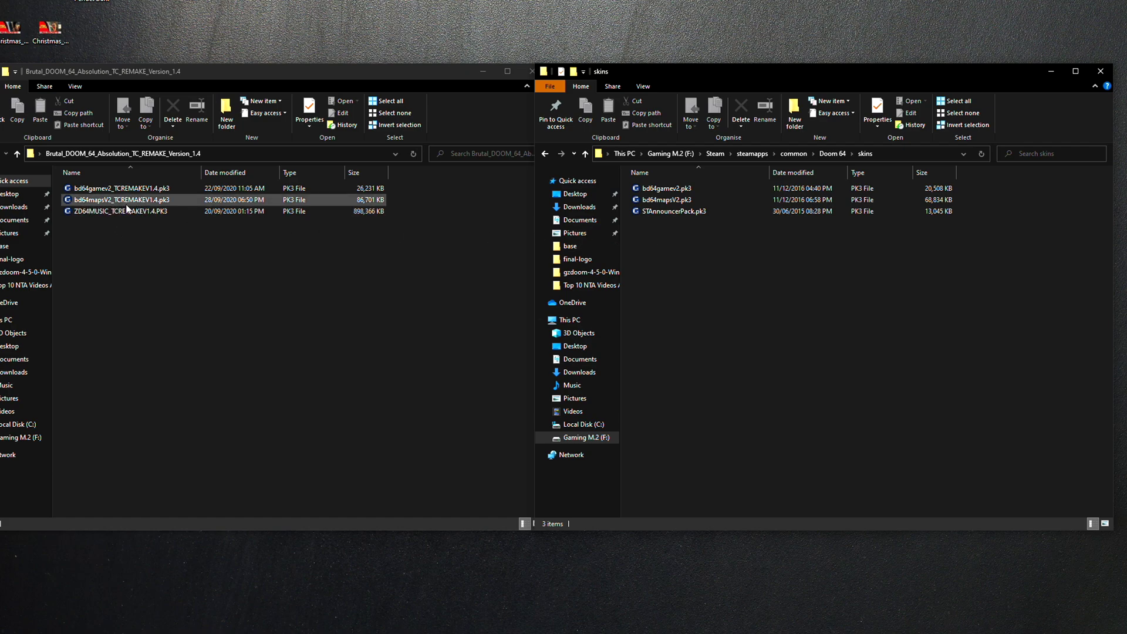
left_click(687, 202)
key("Delete")
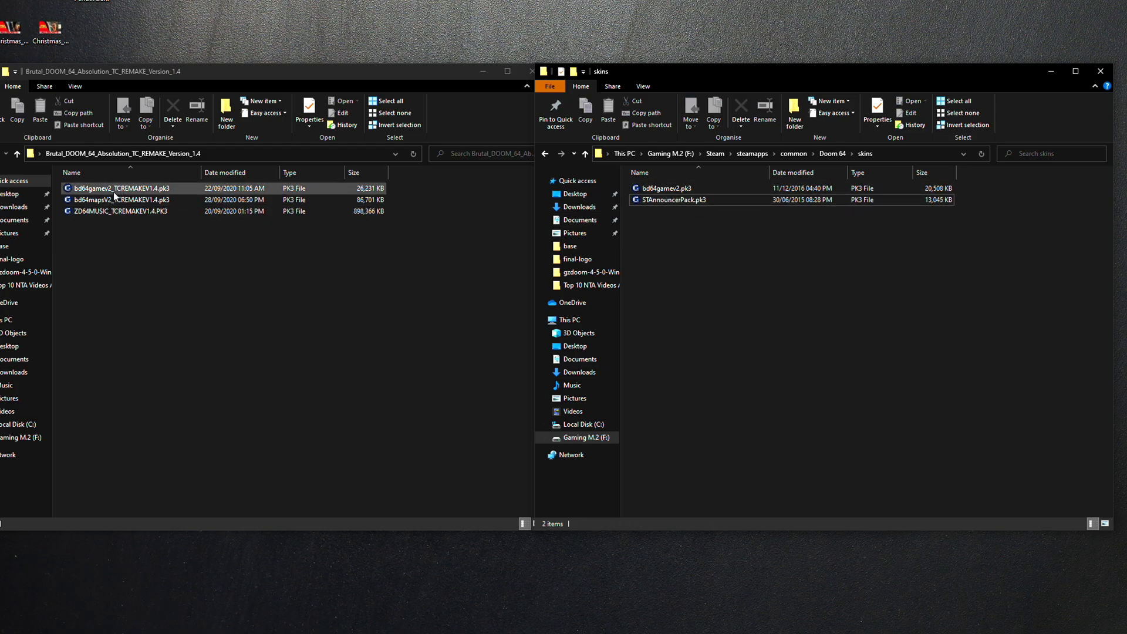
left_click(667, 188)
key("Delete")
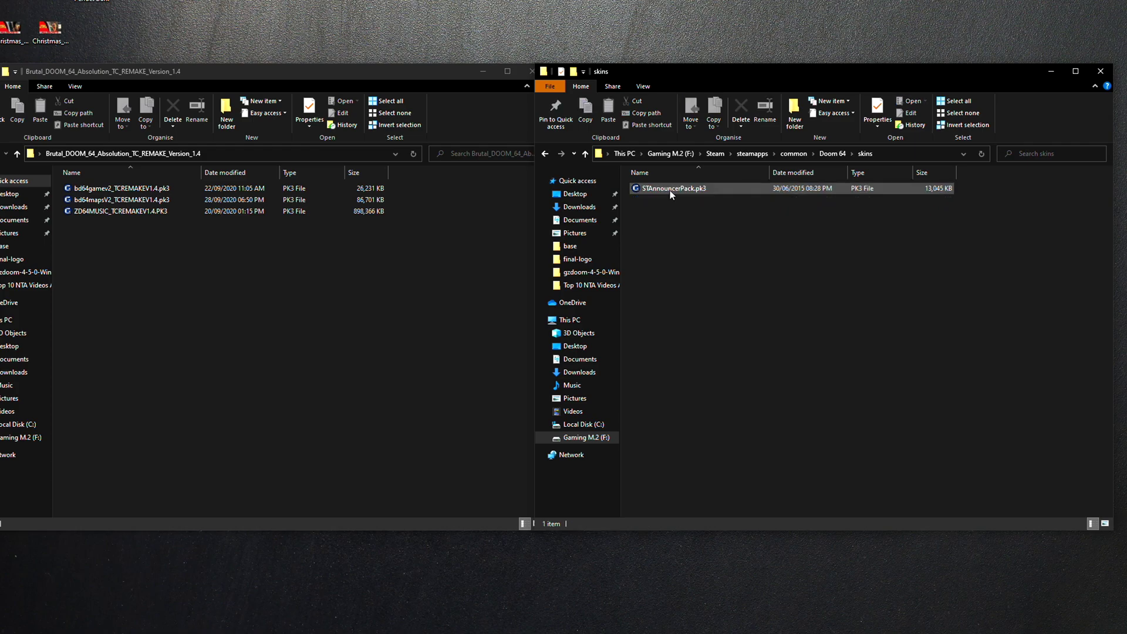
Copy the three TCREMAKEV1.4 PK3 files into the skins folder beside STAnnouncerPack.pk3.
left_click(261, 281)
left_click_drag(151, 282, 123, 192)
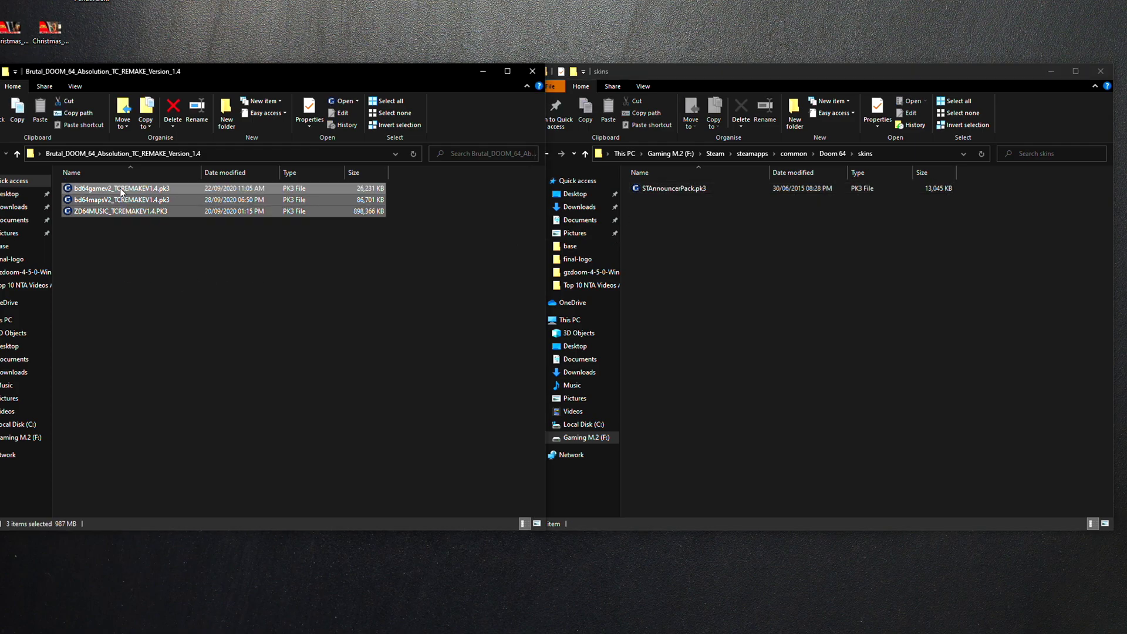
right_click(121, 191)
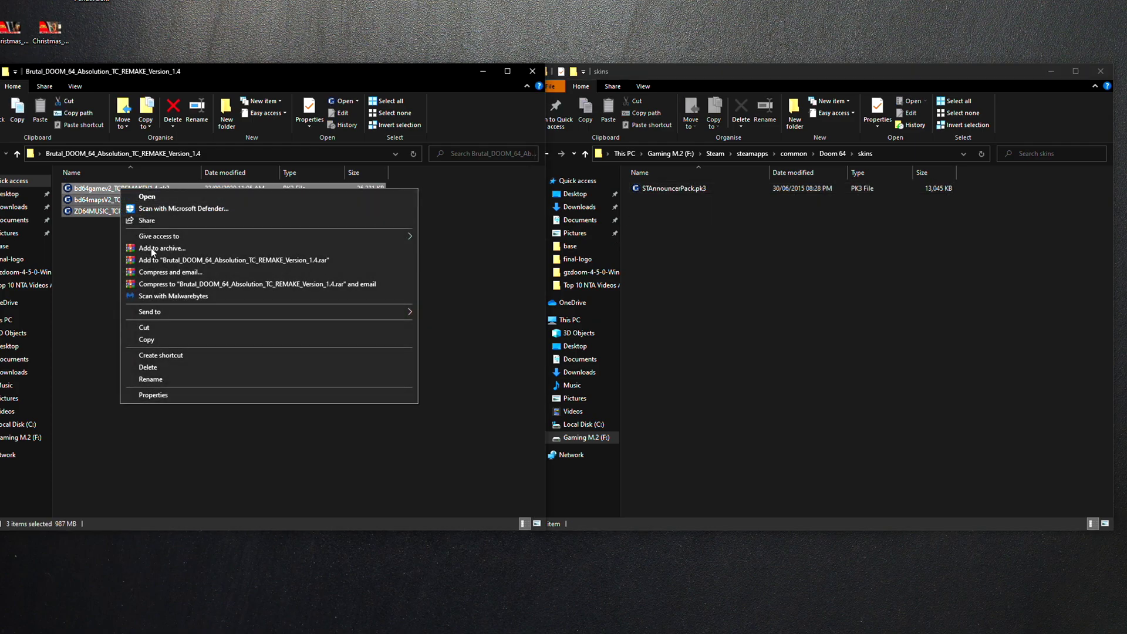
left_click(150, 339)
right_click(687, 294)
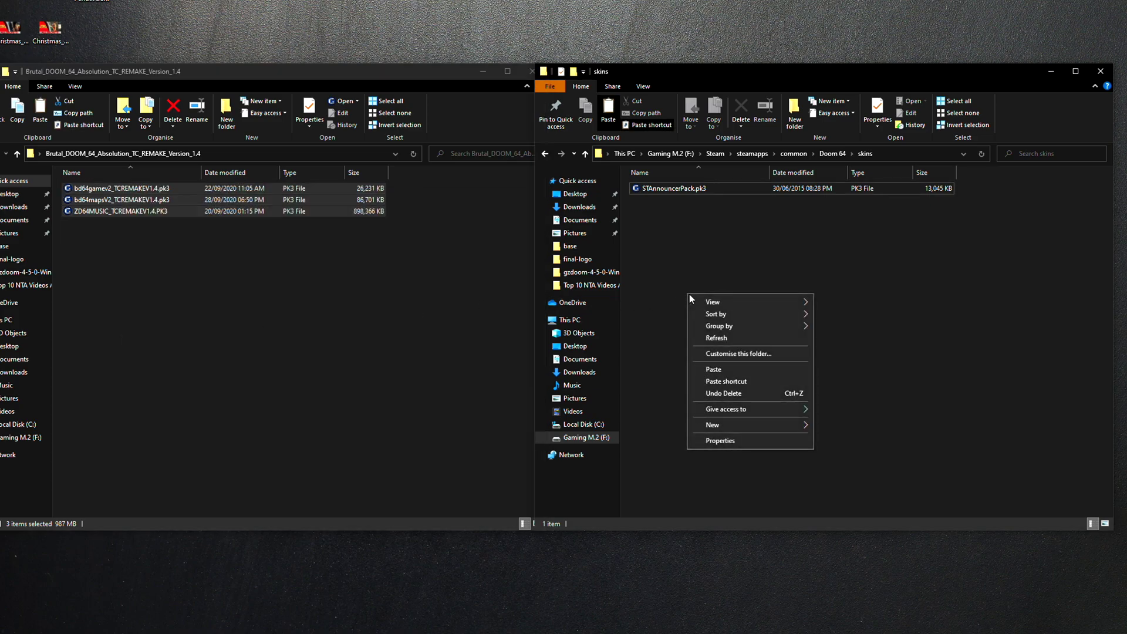
left_click(739, 370)
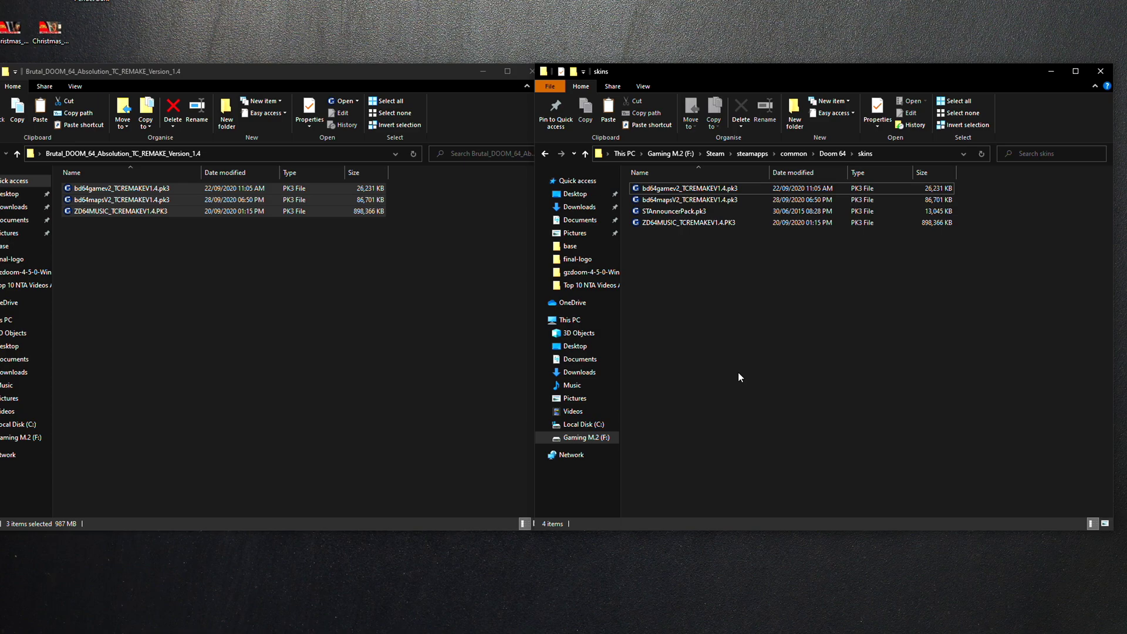
left_click(532, 71)
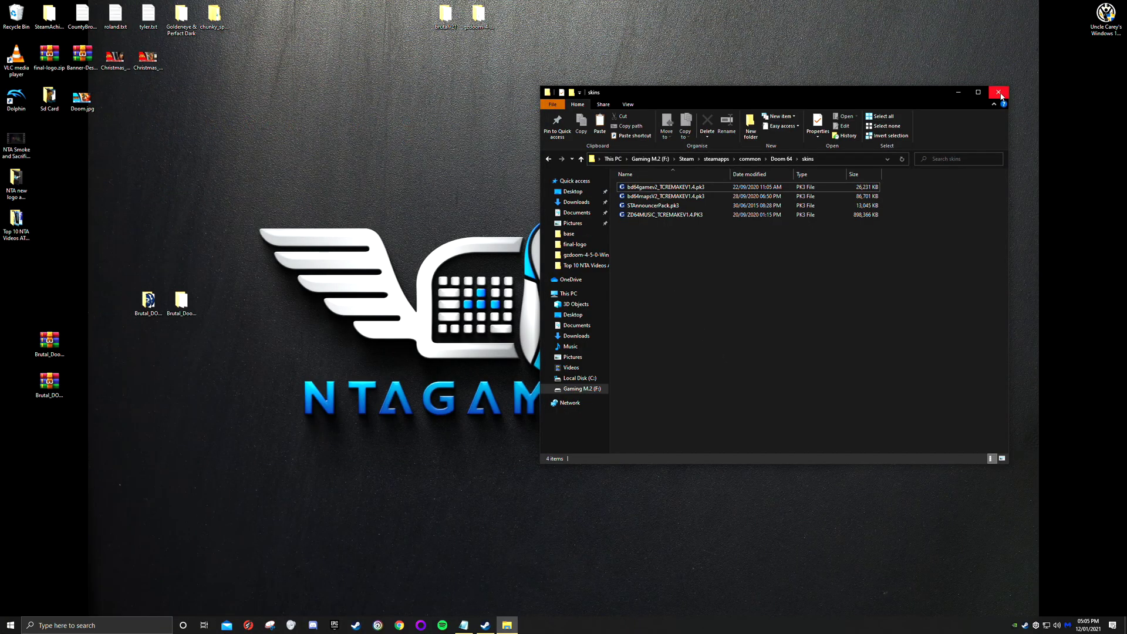
Launch DOOM 64 from the Steam library, reaching the Brutal Doom 64 TC Remake title screen.
left_click(1100, 71)
right_click(486, 625)
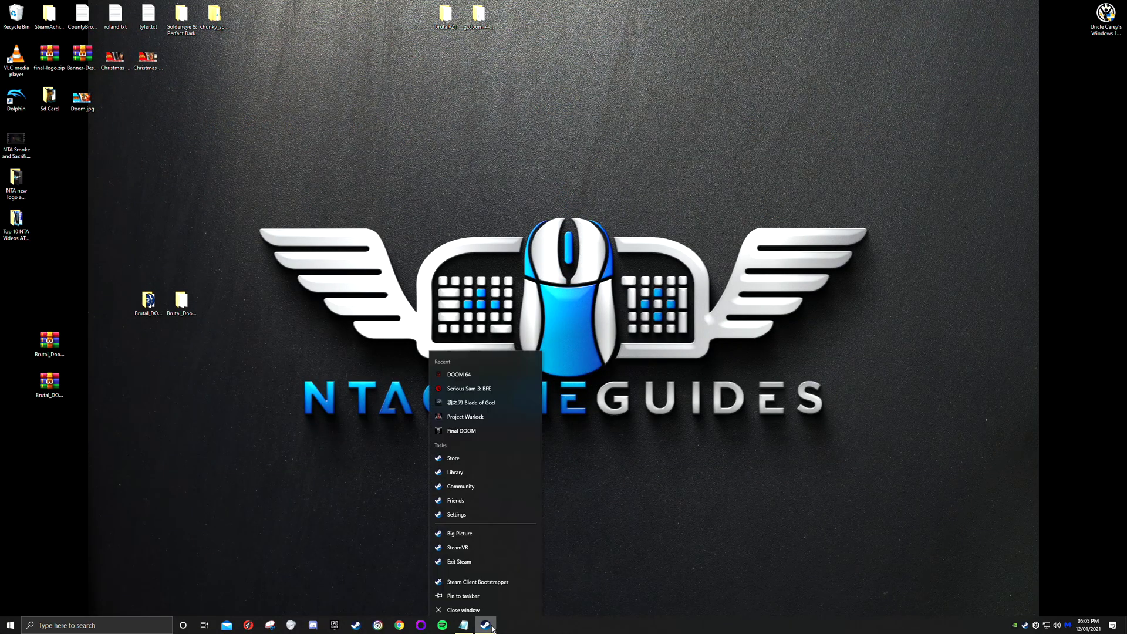
left_click(464, 469)
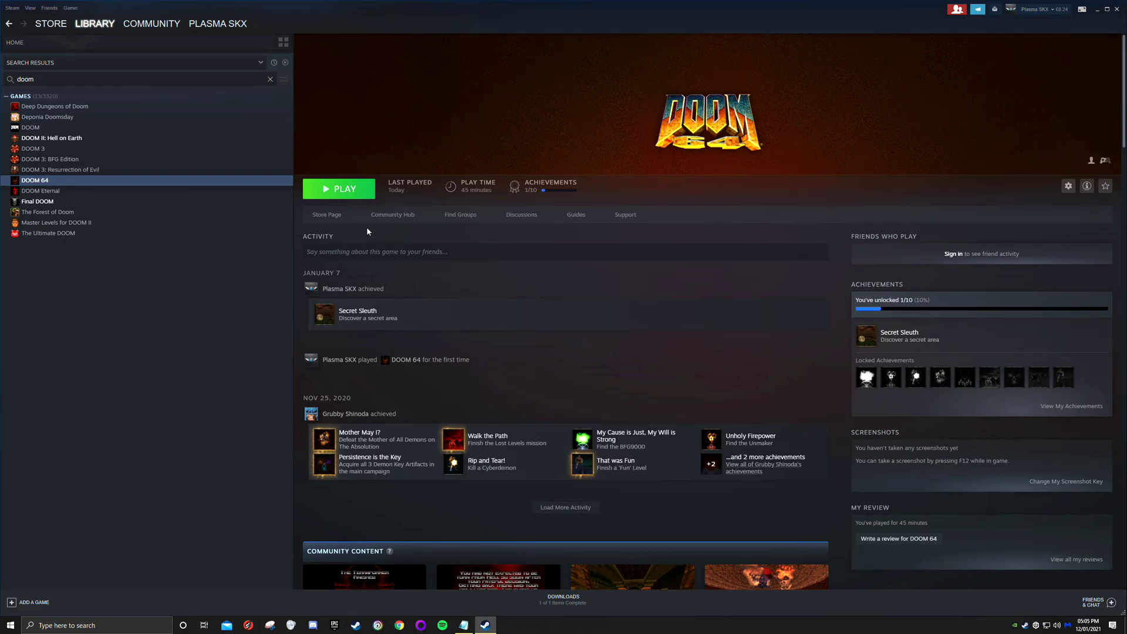
left_click(350, 192)
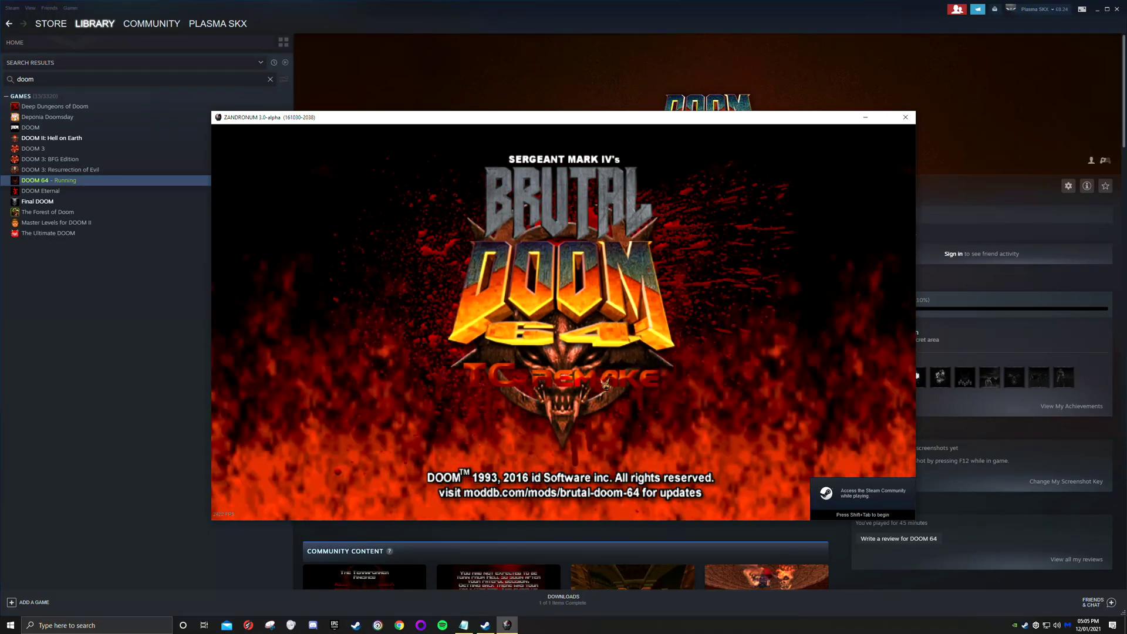
Begin a new game from the title menu, choosing a class, the Absolution episode and Bring It On! difficulty.
key("Escape")
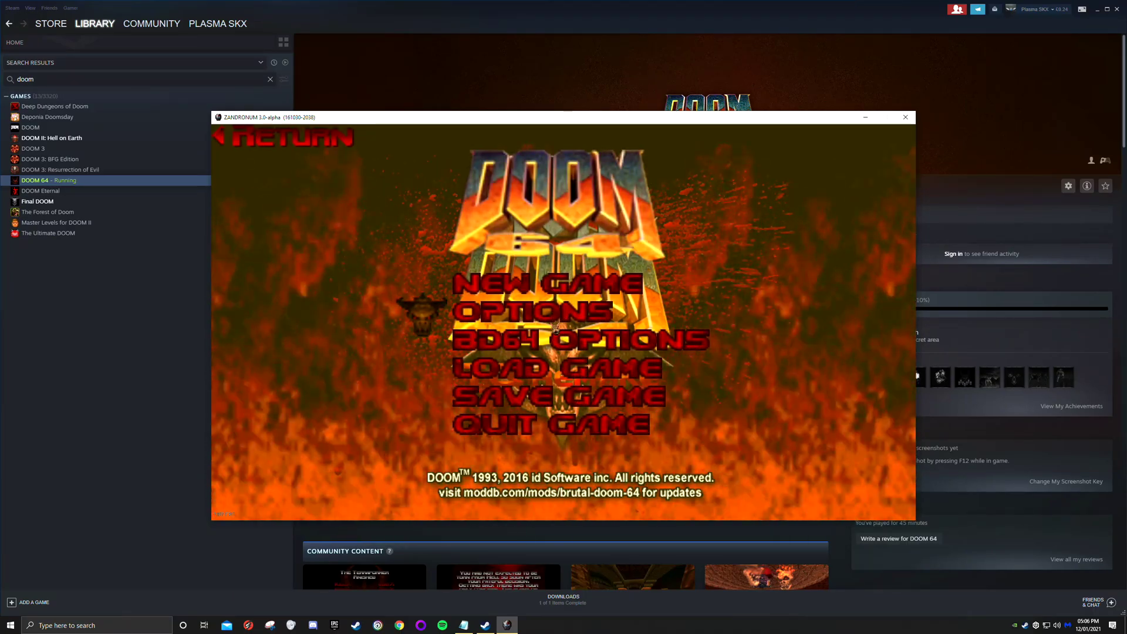
left_click(535, 286)
left_click(503, 286)
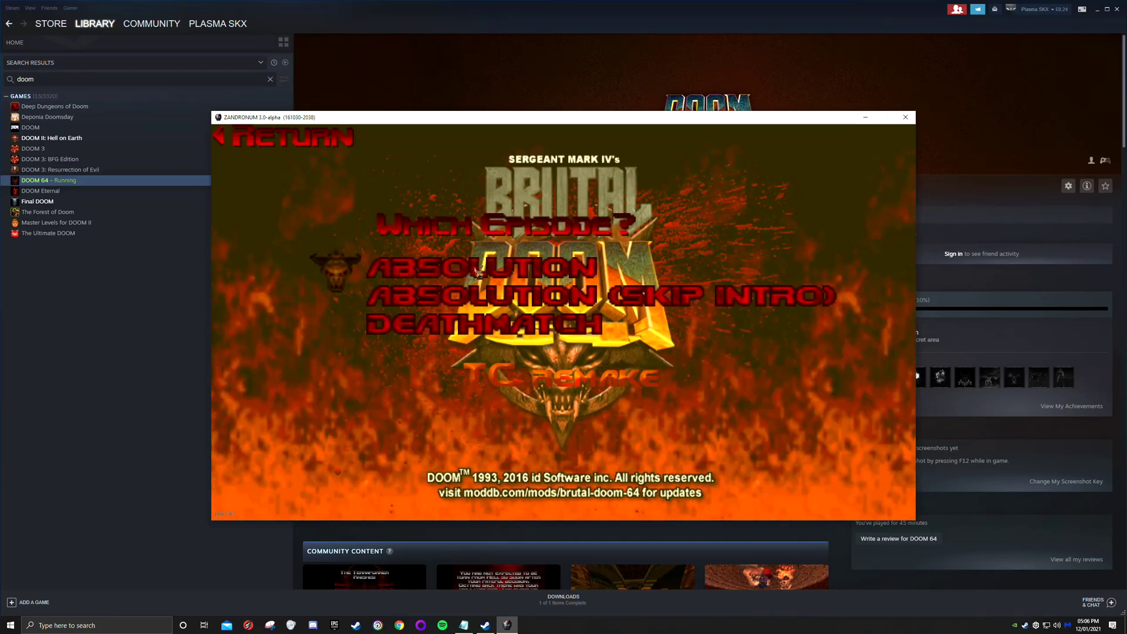
left_click(507, 276)
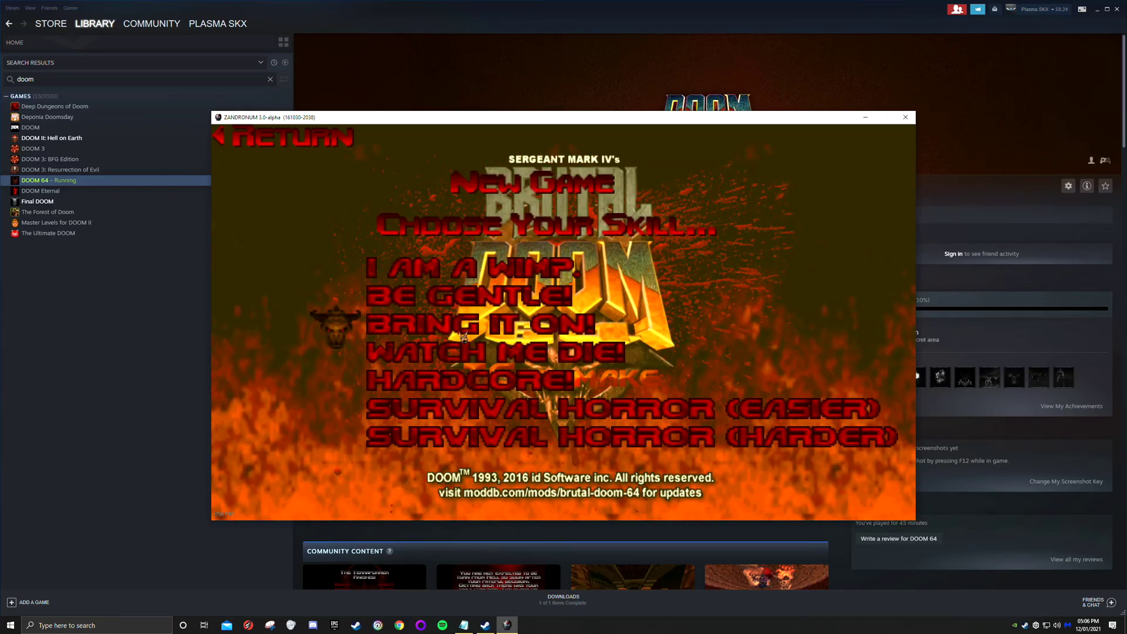
left_click(433, 334)
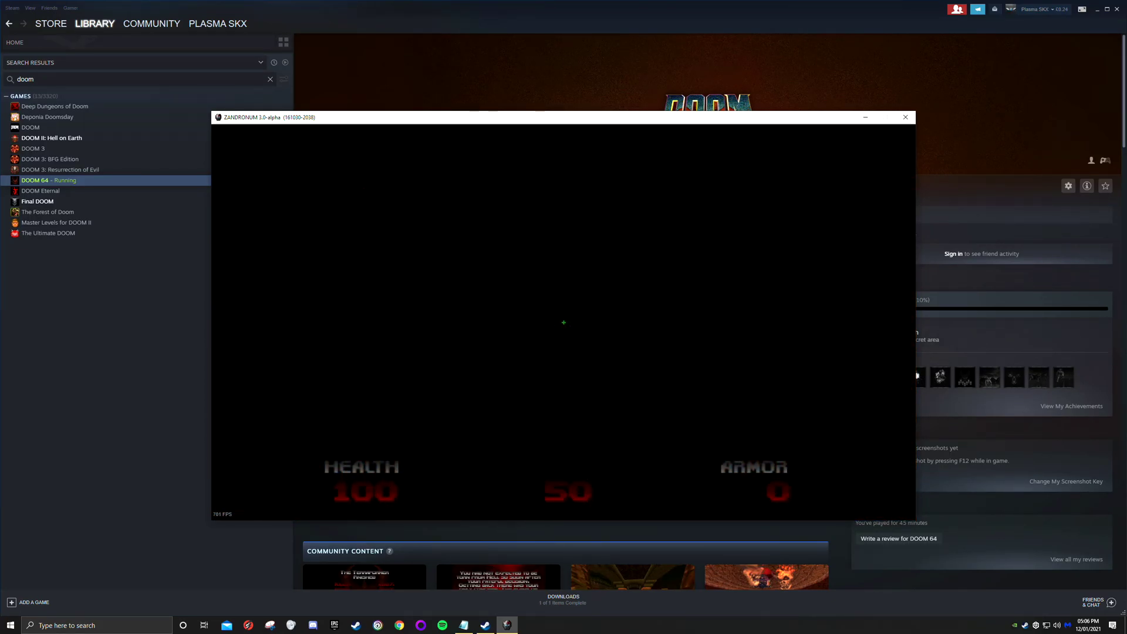